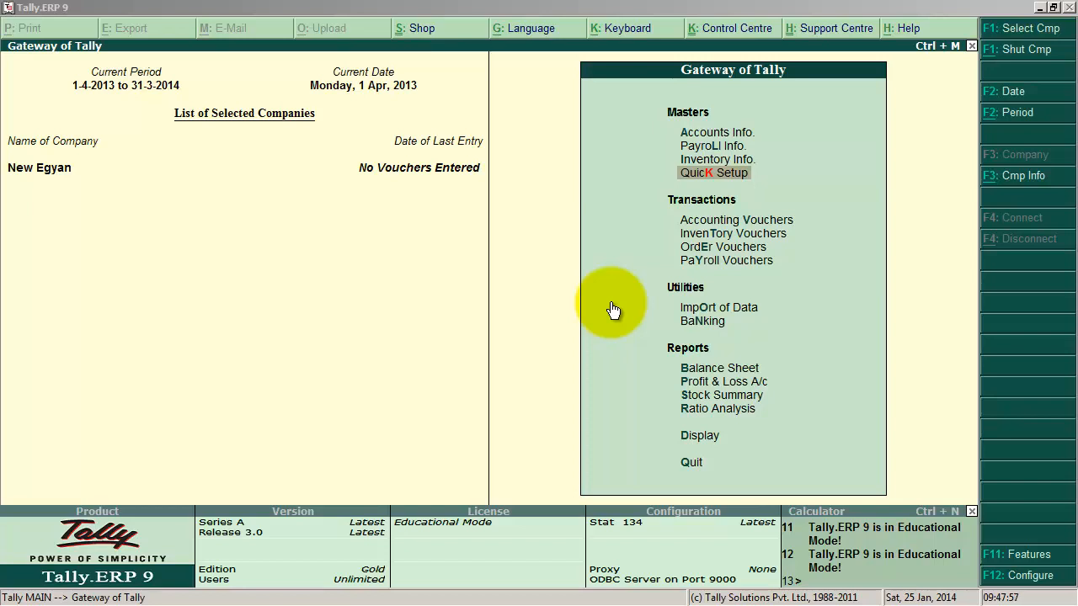
# Open the company's Inventory Features and go through the options down to Use Tracking Numbers (Delivery/Receipt Notes).
pyautogui.click(1037, 555)
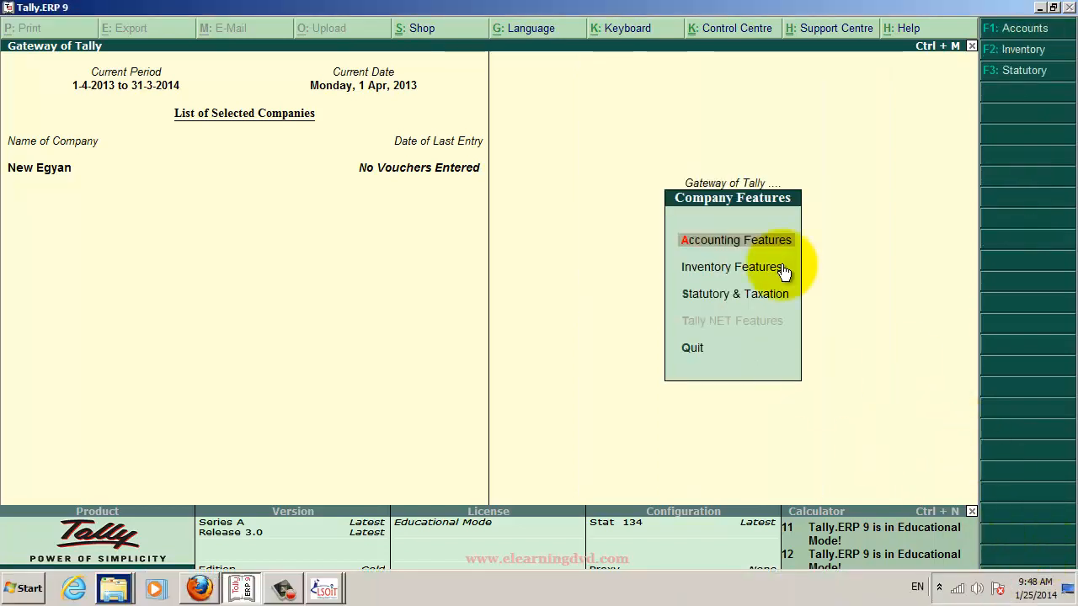
pyautogui.click(712, 271)
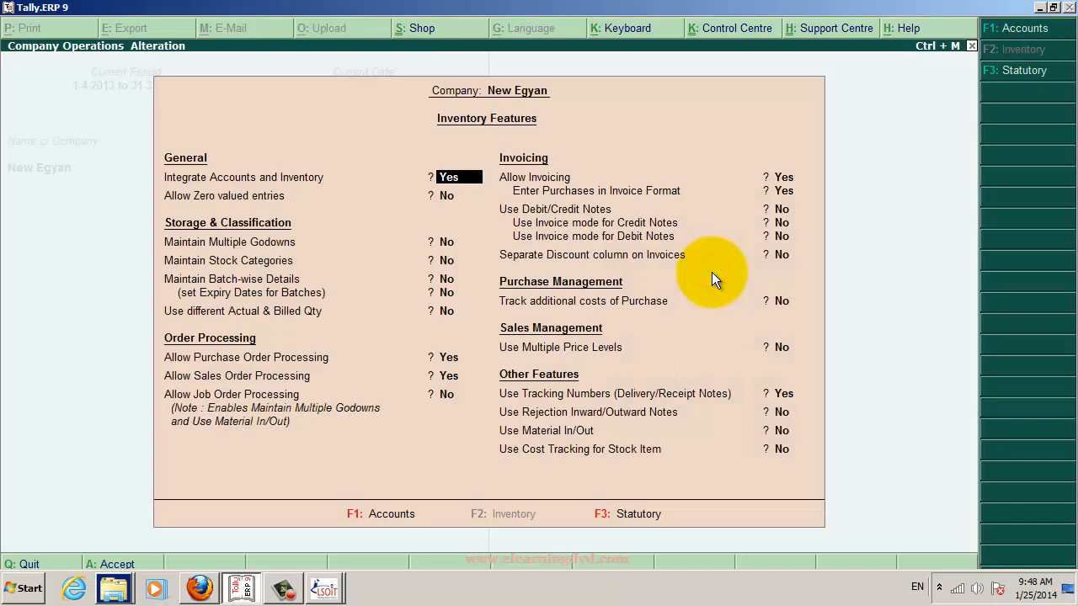
pyautogui.press('Return')
pyautogui.press('Return')
pyautogui.press('Return')
pyautogui.press('Return')
pyautogui.press('Return')
pyautogui.press('Return')
pyautogui.press('Return')
pyautogui.press('Return')
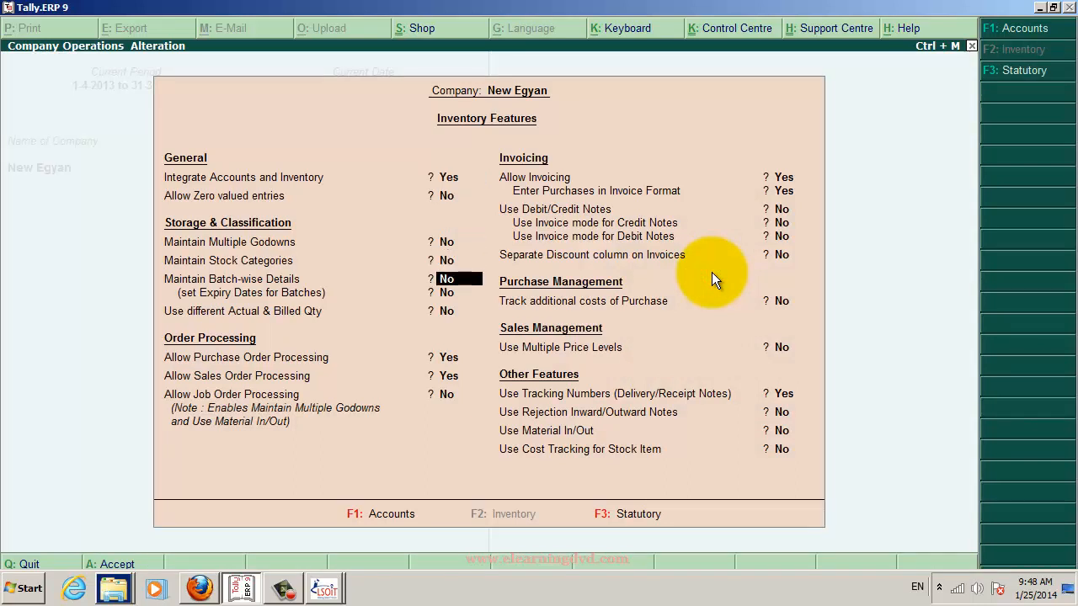
pyautogui.press('Return')
pyautogui.press('Return')
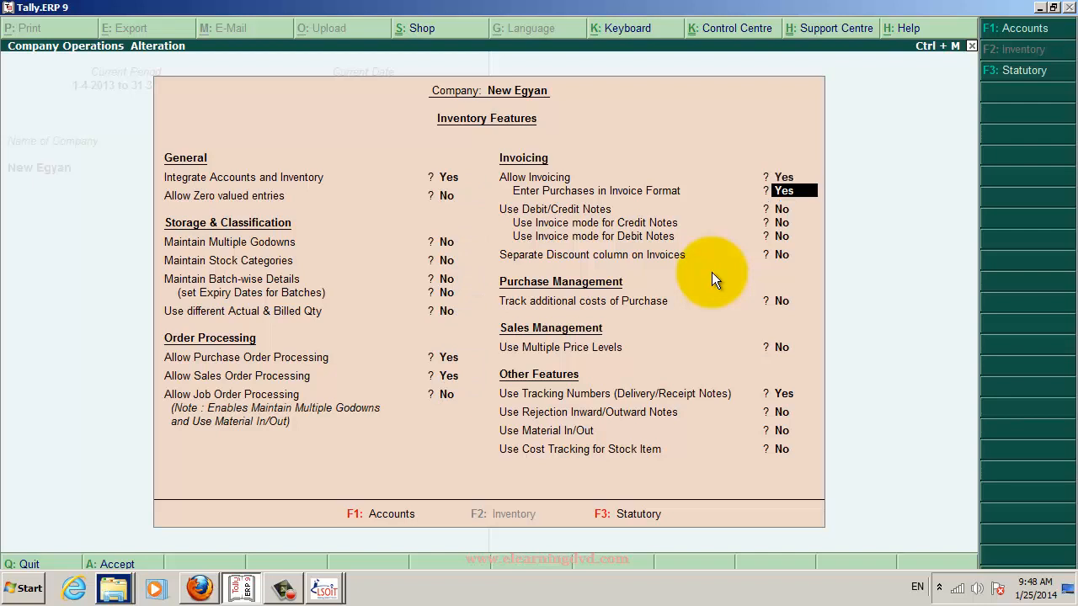
pyautogui.press('Return')
pyautogui.press('Return')
pyautogui.press('Return')
pyautogui.press('Return')
pyautogui.press('Return')
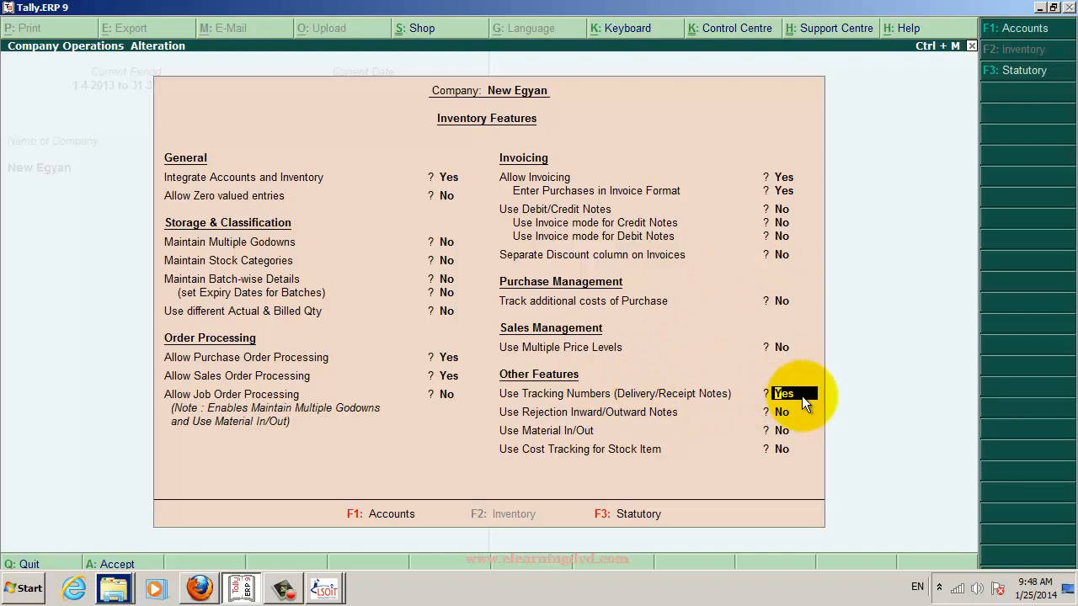
# Accept the inventory features with Use Tracking Numbers kept at Yes and return to the Gateway of Tally.
pyautogui.press('Return')
pyautogui.press('Return')
pyautogui.press('Return')
pyautogui.press('Return')
pyautogui.press('Return')
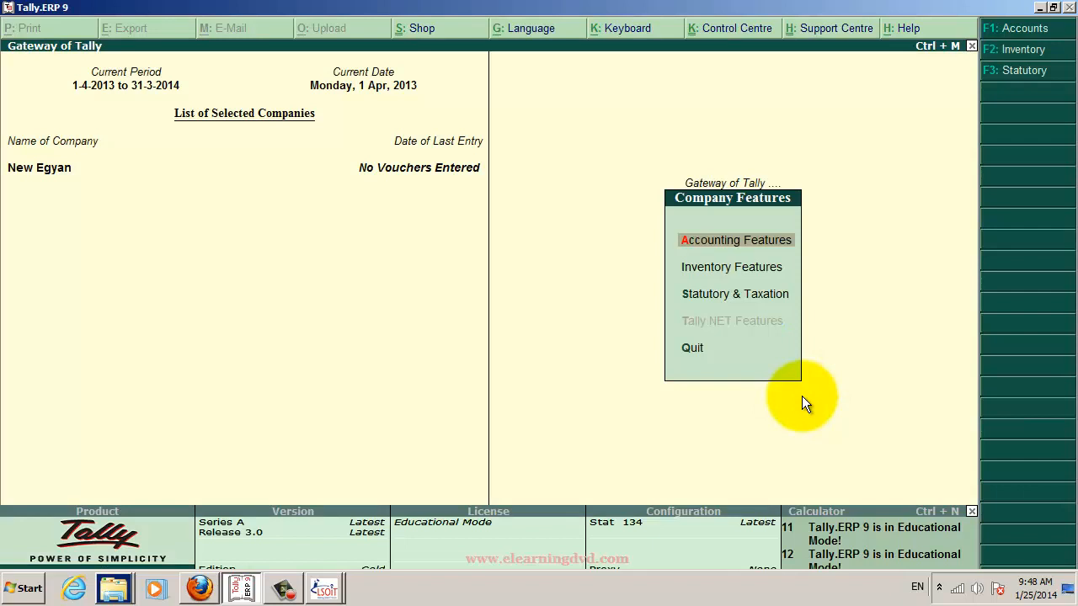
pyautogui.press('Escape')
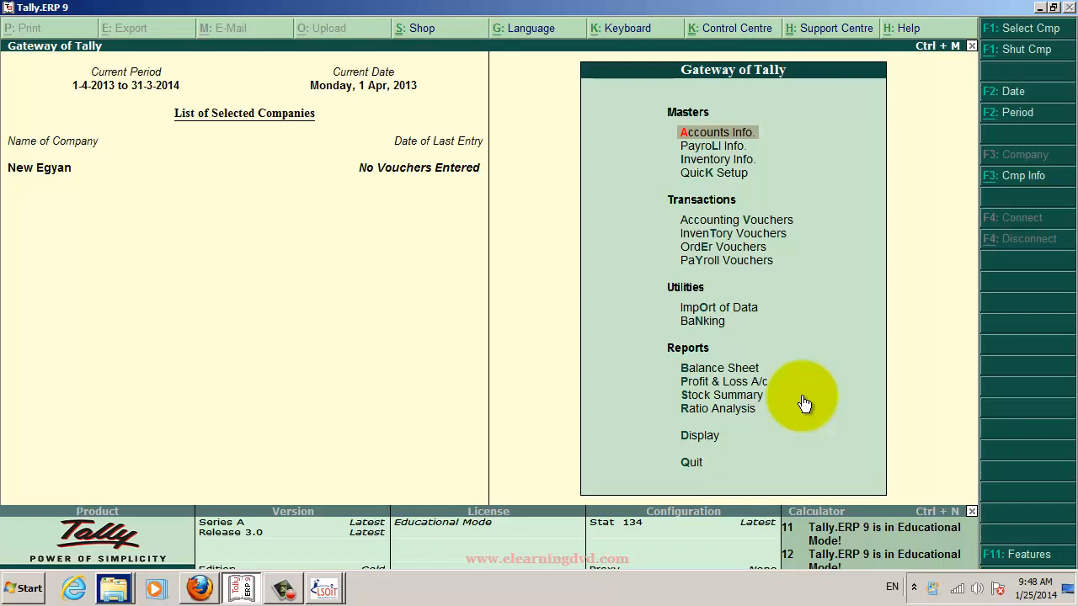
# Open inventory voucher creation with a new Delivery Note.
pyautogui.press('Down')
pyautogui.press('Down')
pyautogui.press('Down')
pyautogui.press('Down')
pyautogui.press('Down')
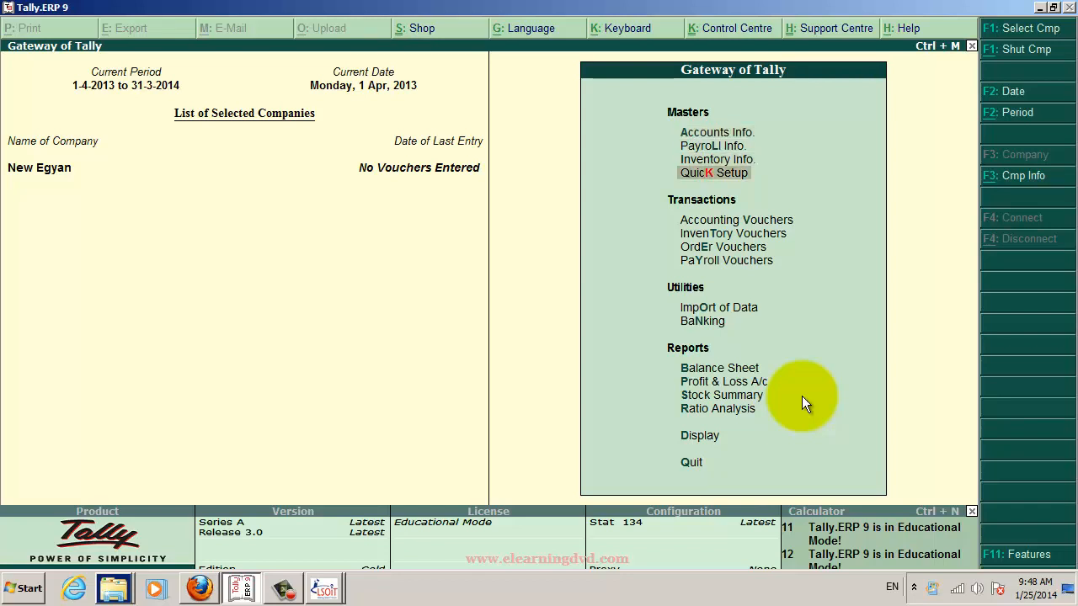
pyautogui.press('Return')
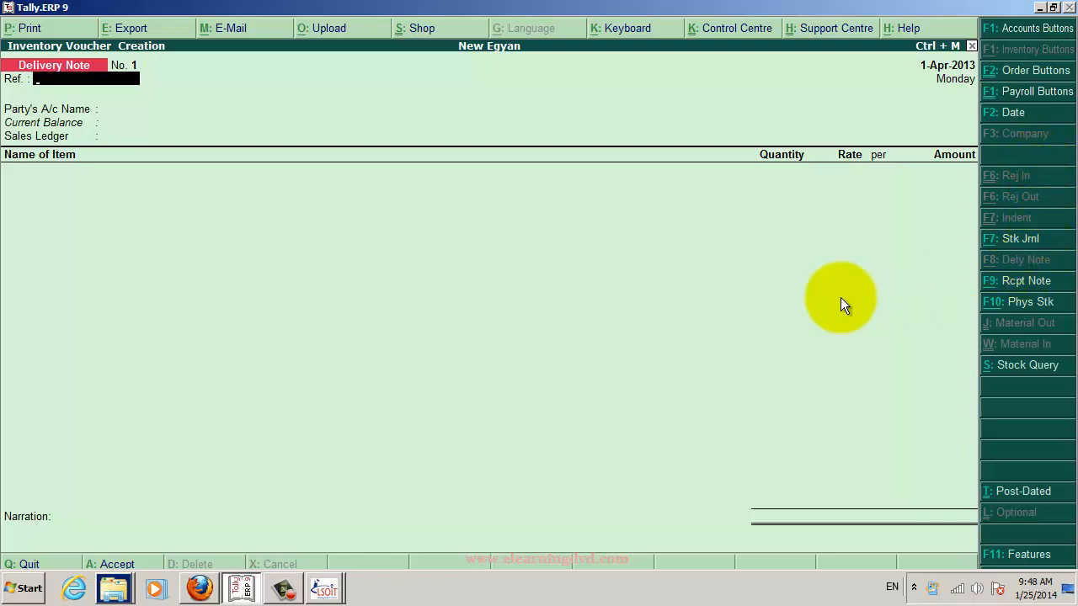
# Leave the reference blank and choose the last customer ledger in the list as the party's account.
pyautogui.press('Return')
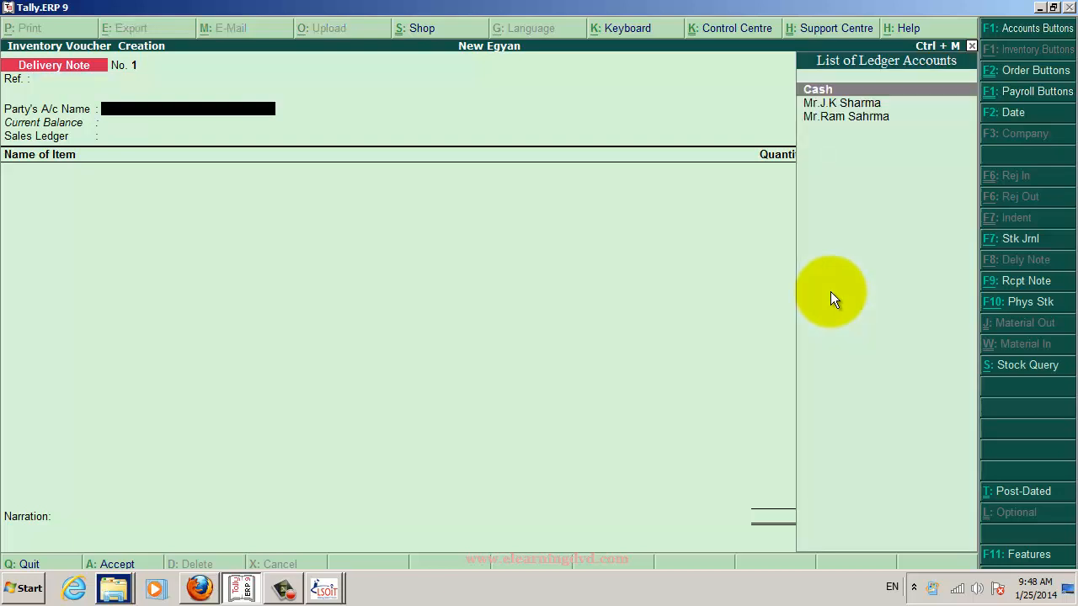
pyautogui.press('Down')
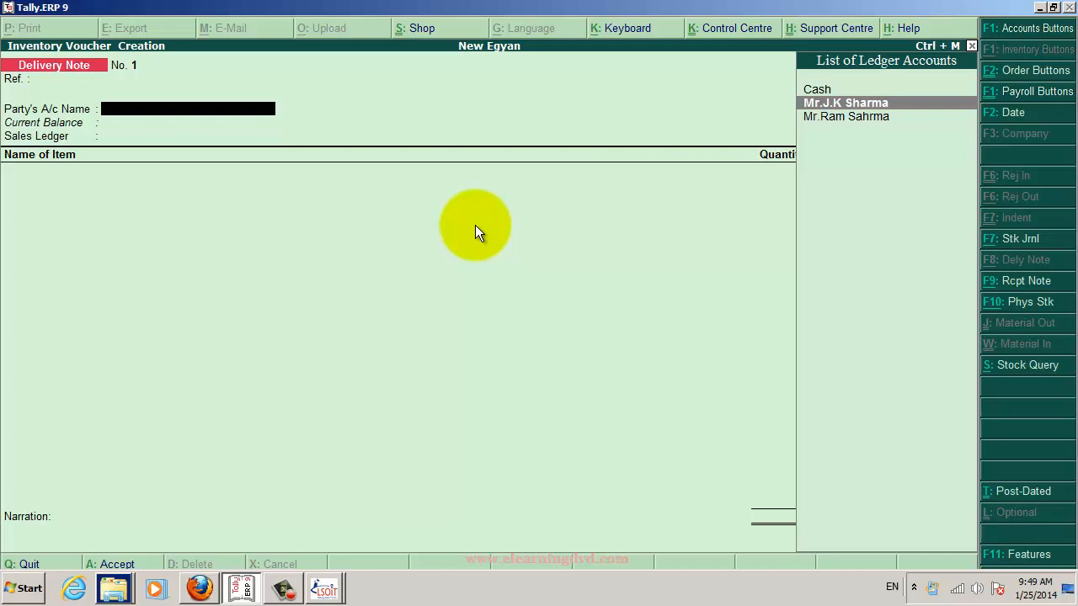
pyautogui.press('Down')
pyautogui.press('Return')
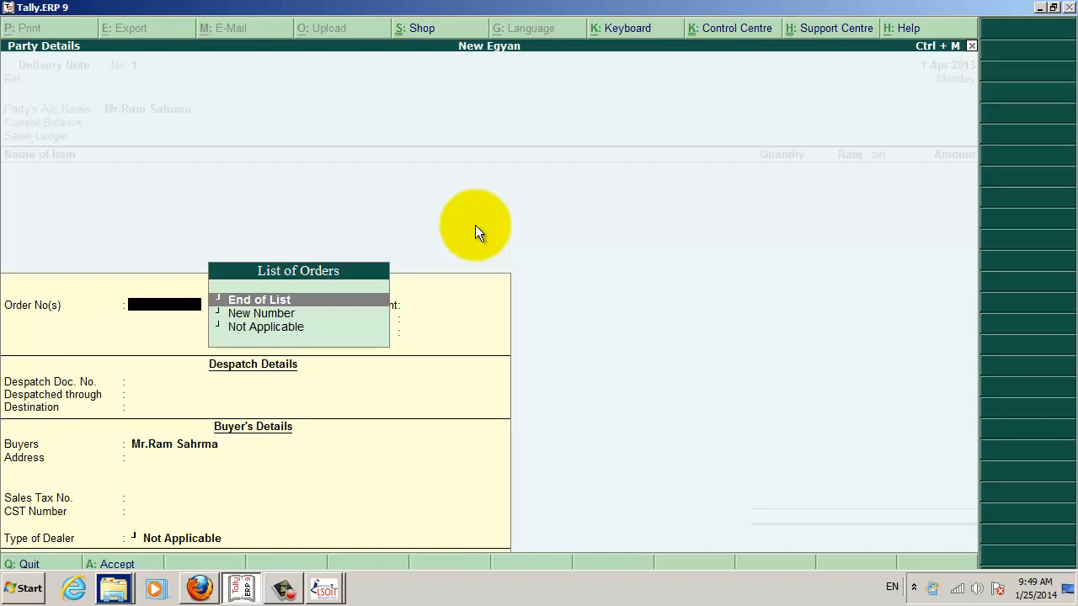
# Add a new number in the order details of the party and enter the order number.
pyautogui.press('Down')
pyautogui.press('Return')
pyautogui.write('1')
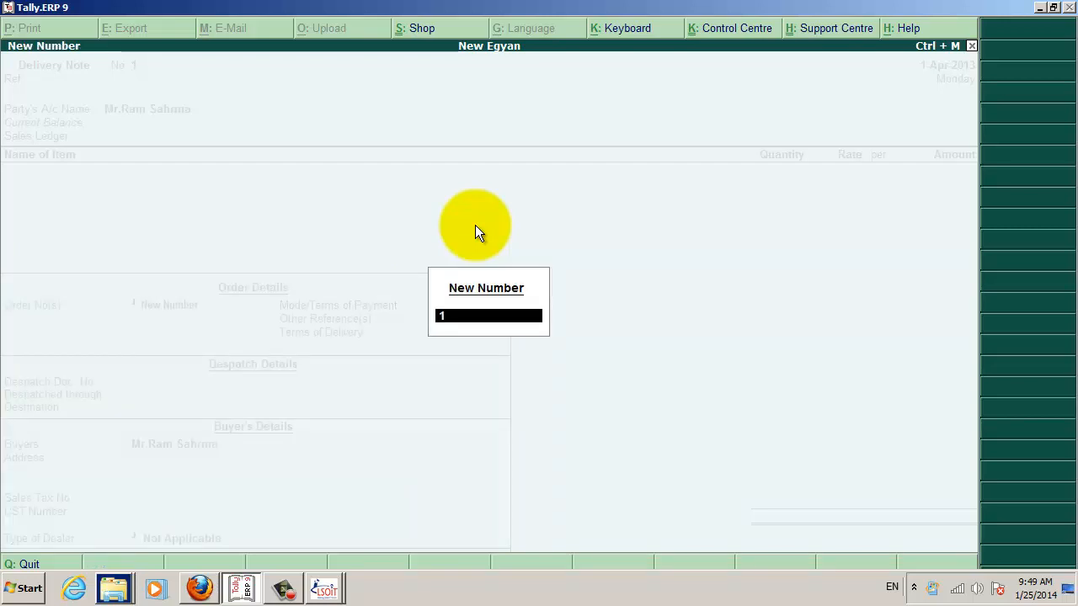
pyautogui.press('BackSpace')
pyautogui.write('01')
pyautogui.press('Return')
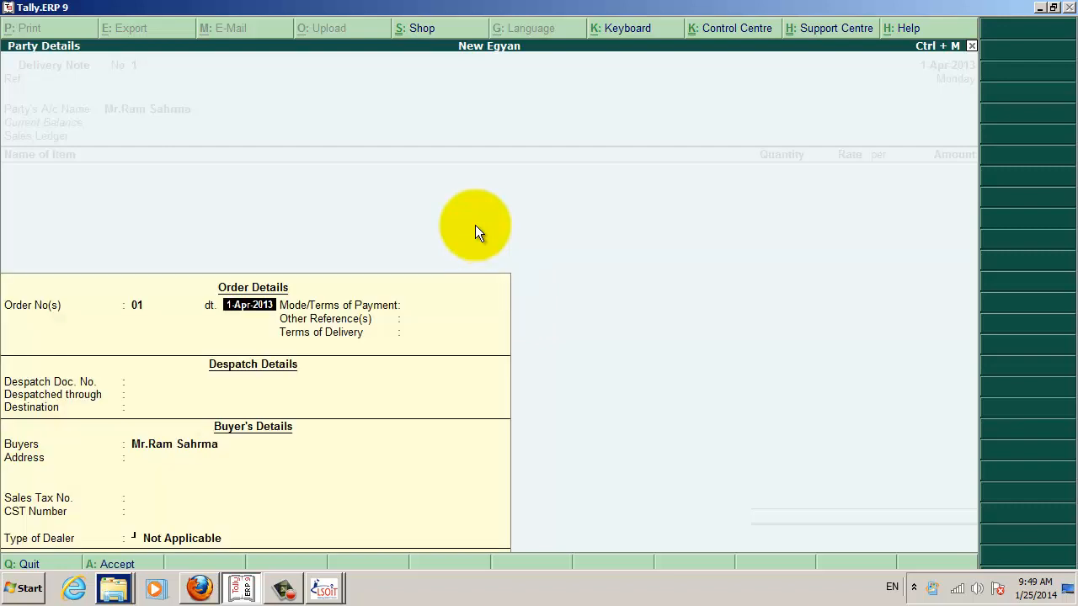
# Keep the order date 1-Apr-2013, leave the remaining order and despatch details blank, and accept the buyer's details with dealer type Not Applicable.
pyautogui.press('Return')
pyautogui.press('Return')
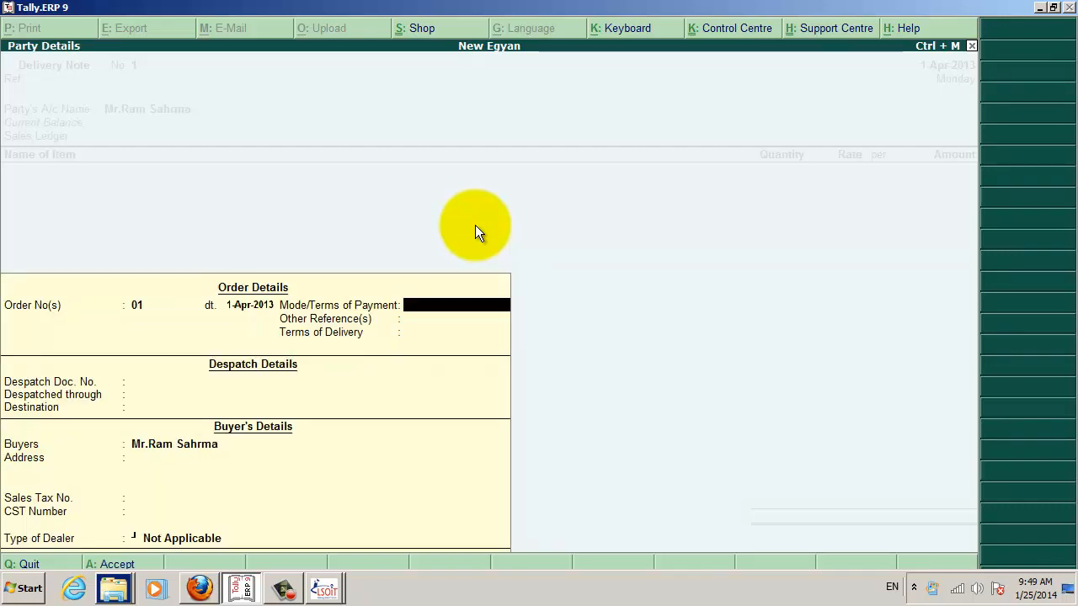
pyautogui.press('Return')
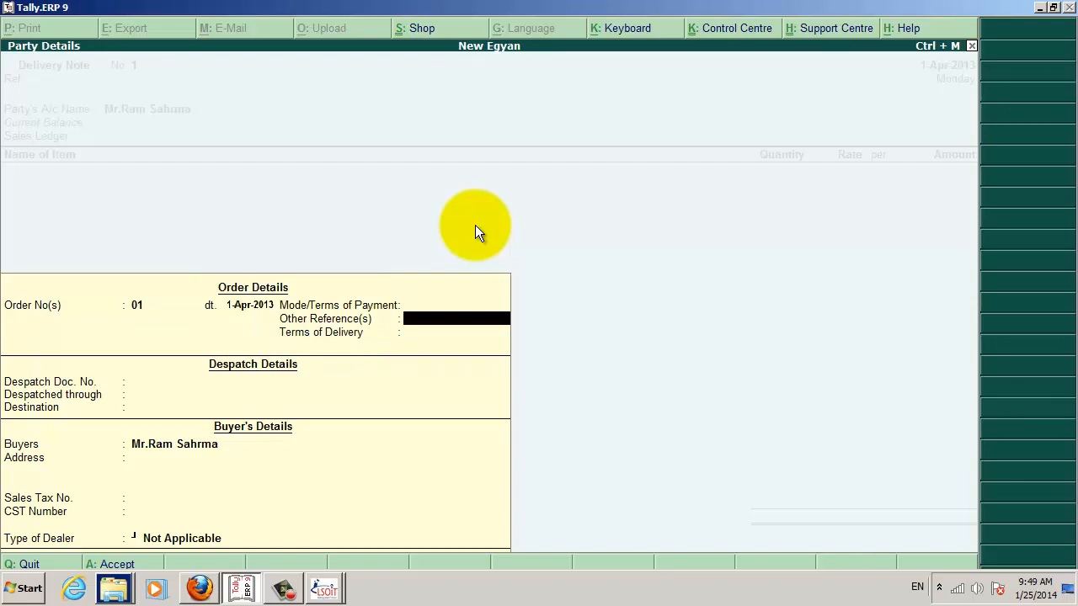
pyautogui.press('Return')
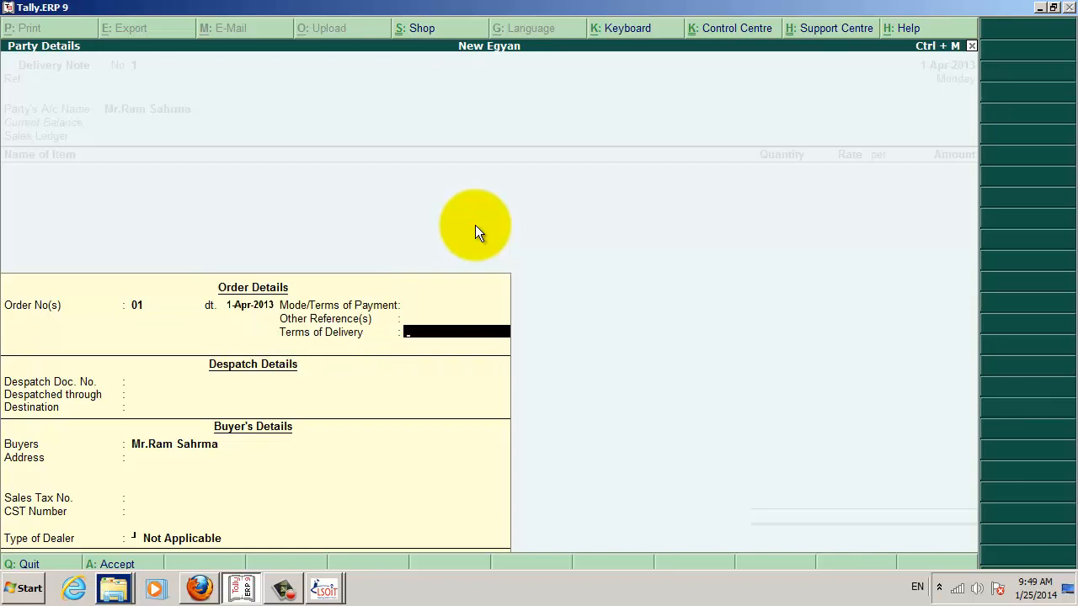
pyautogui.press('Return')
pyautogui.press('Return')
pyautogui.press('Return')
pyautogui.press('Return')
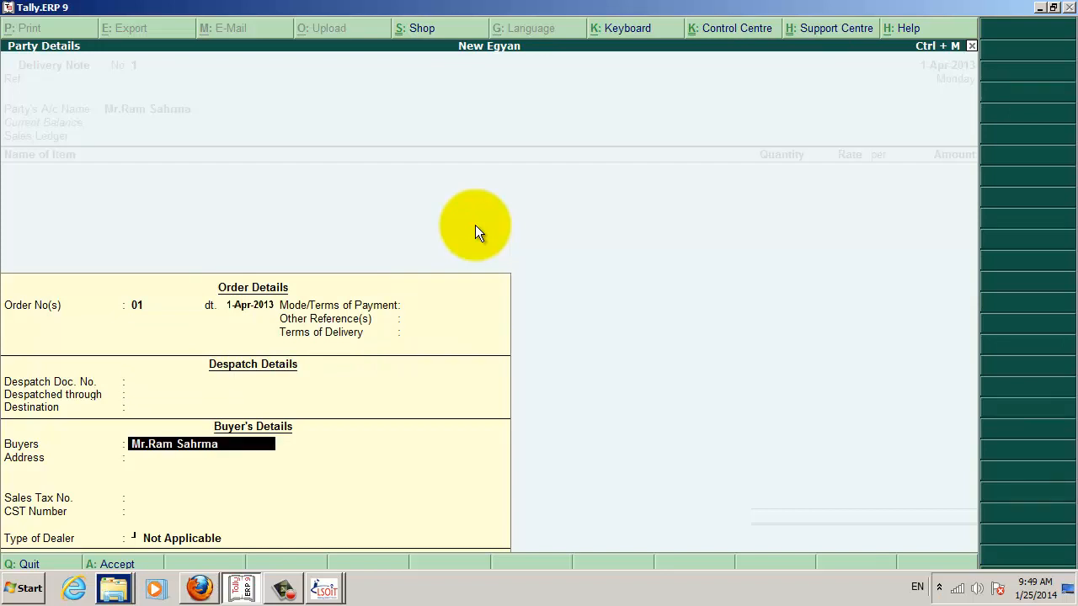
pyautogui.press('Return')
pyautogui.press('Return')
pyautogui.press('Return')
pyautogui.press('Return')
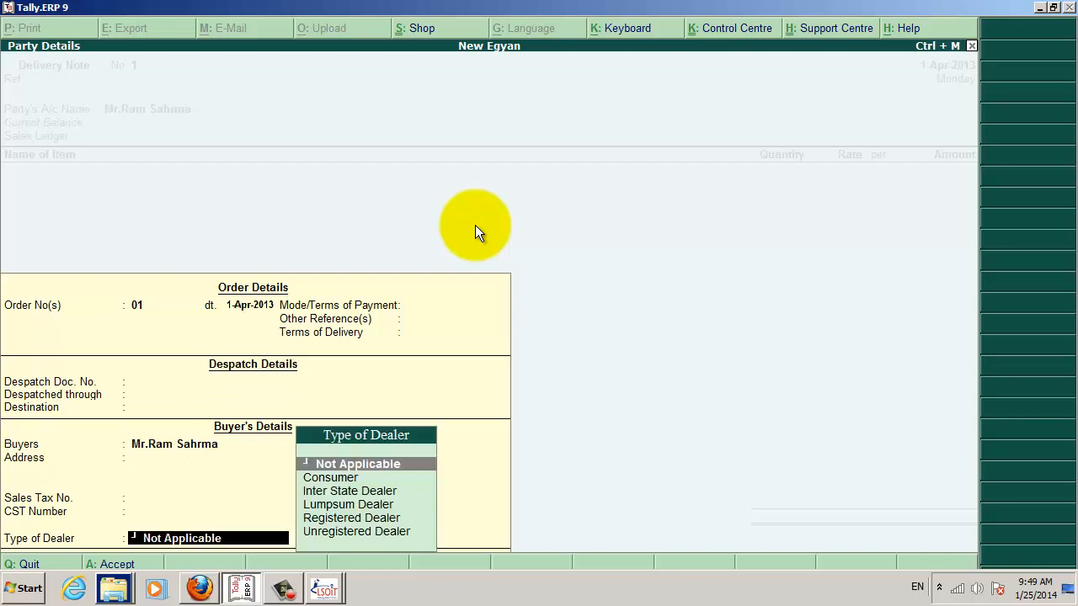
pyautogui.press('Return')
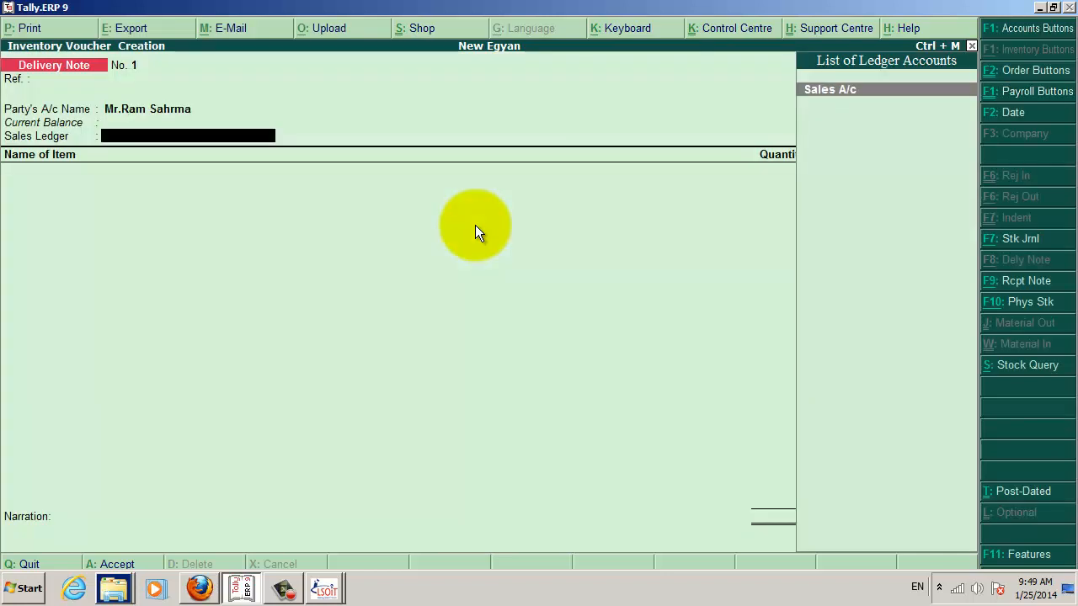
# Set the sales ledger to Sales A/c and add Item 1 with tracking number 1.
pyautogui.press('Return')
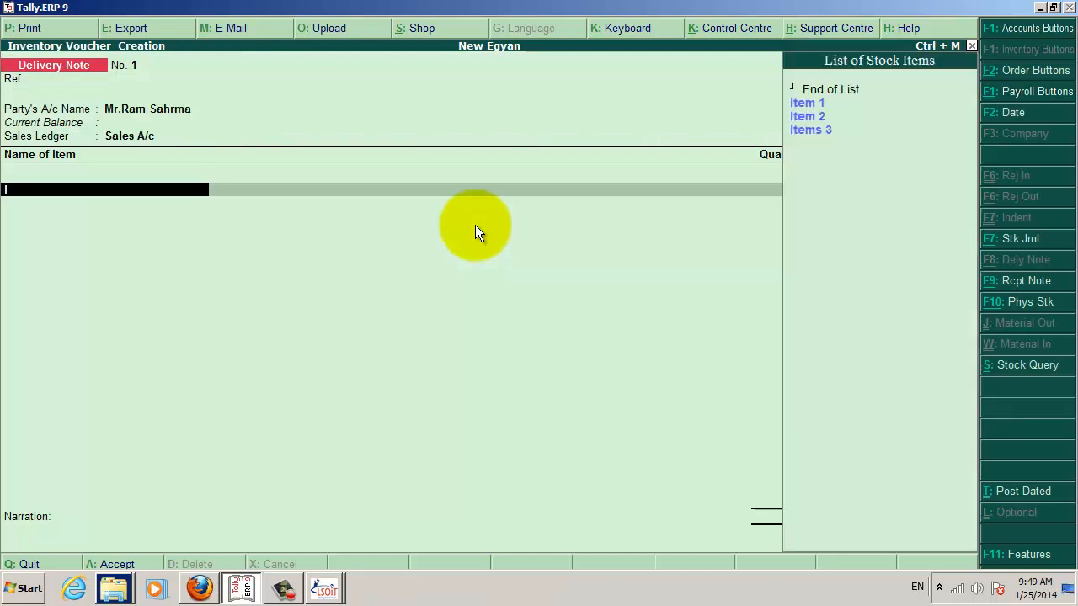
pyautogui.write('I')
pyautogui.press('Return')
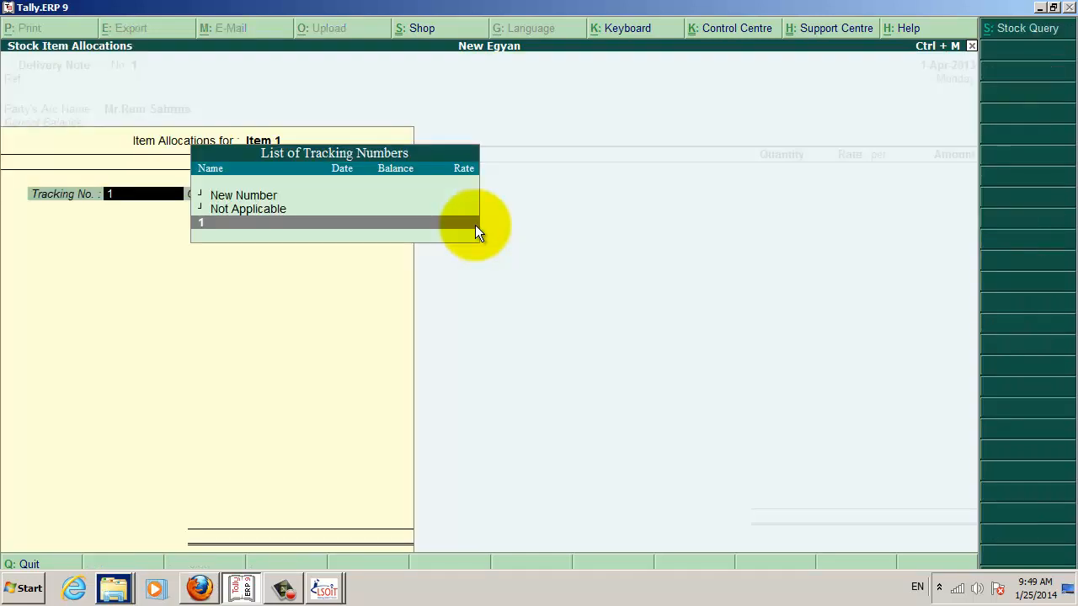
pyautogui.write('1')
pyautogui.press('Return')
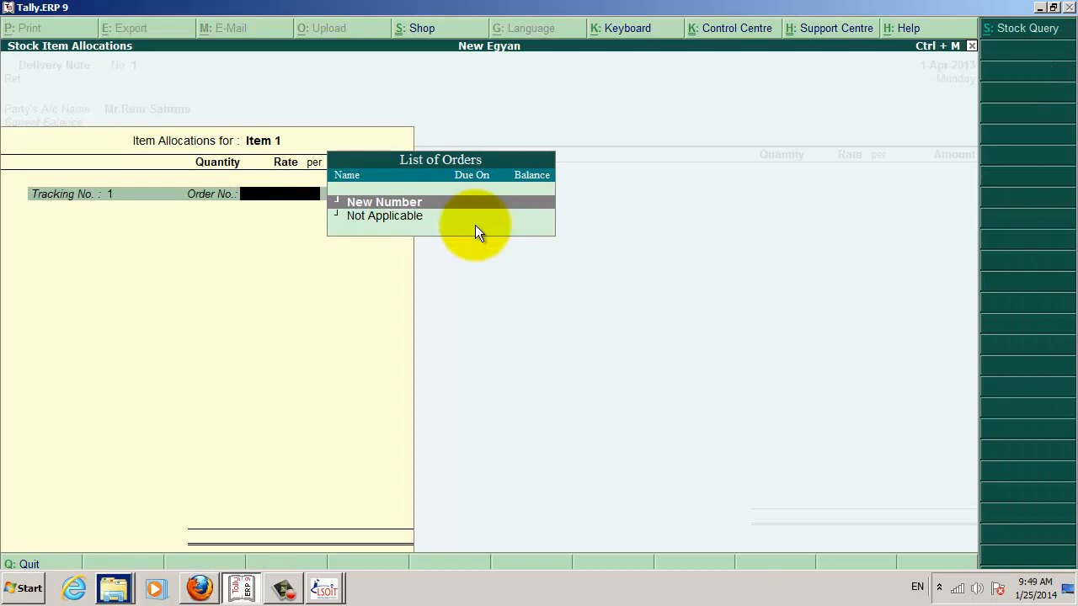
pyautogui.press('Return')
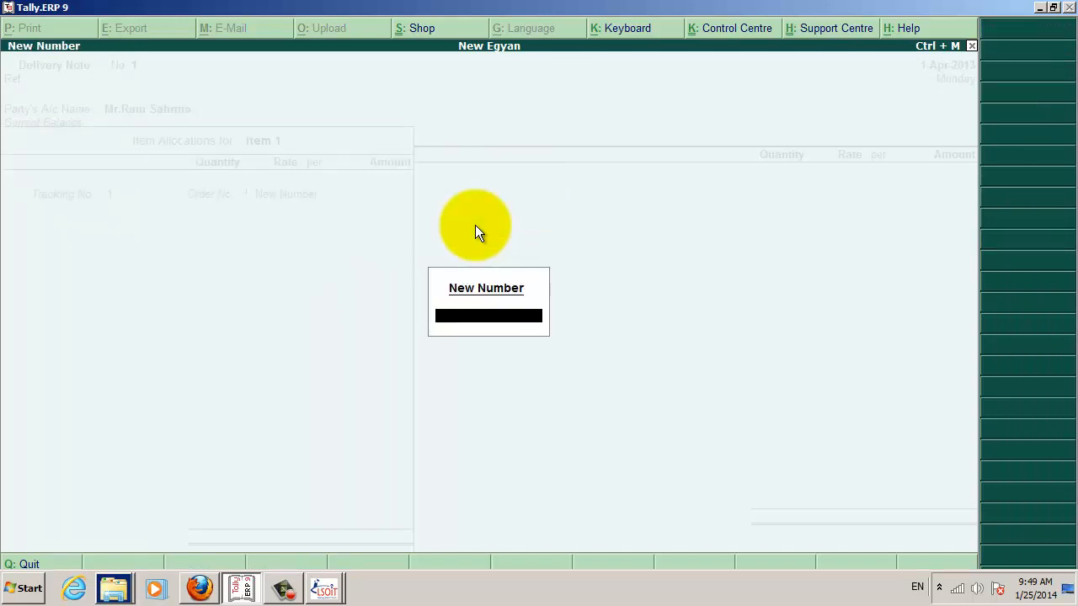
pyautogui.press('Escape')
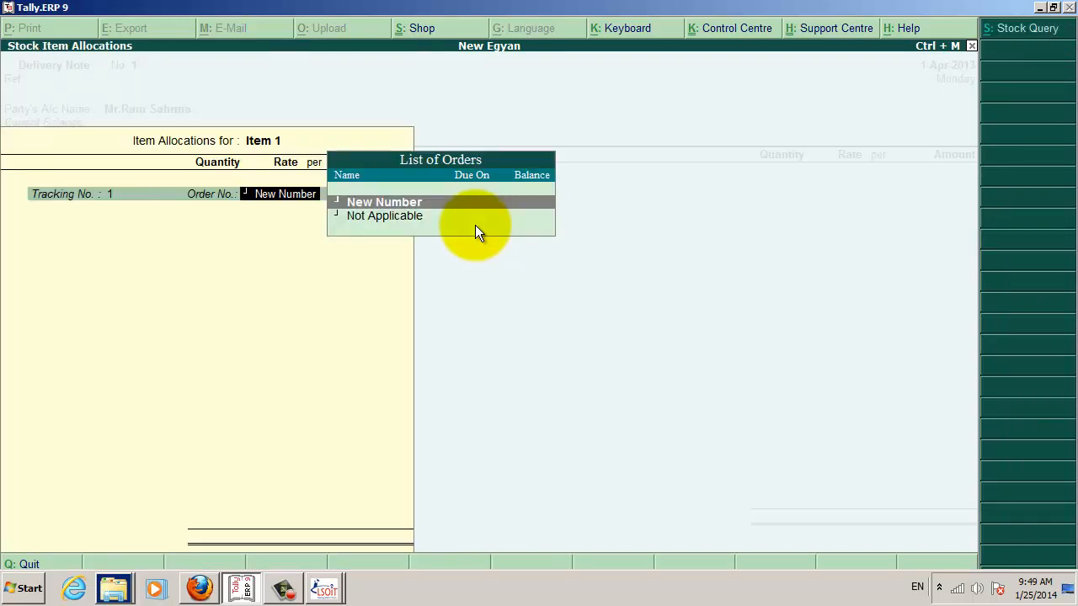
pyautogui.press('Down')
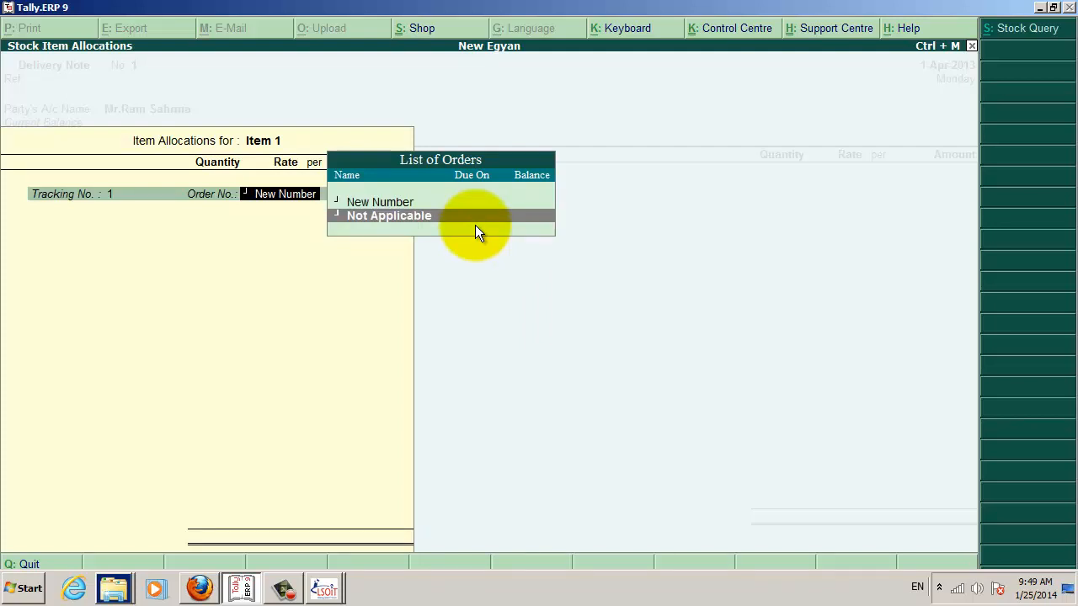
pyautogui.press('Up')
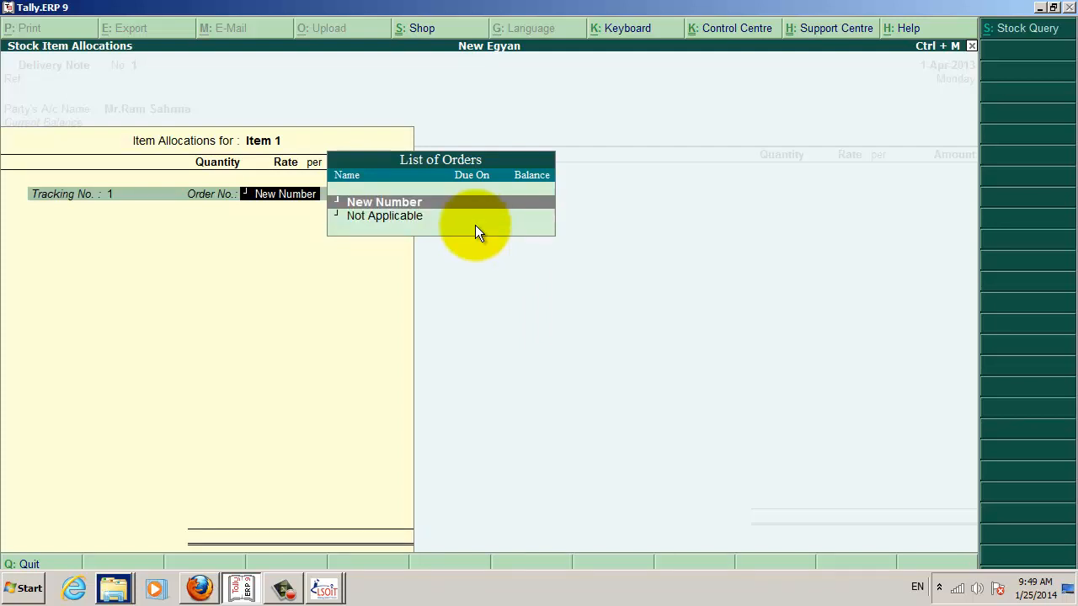
# Enter a new order number in Item 1's allocation and set it due on 500 Days.
pyautogui.press('Return')
pyautogui.write('01')
pyautogui.press('Return')
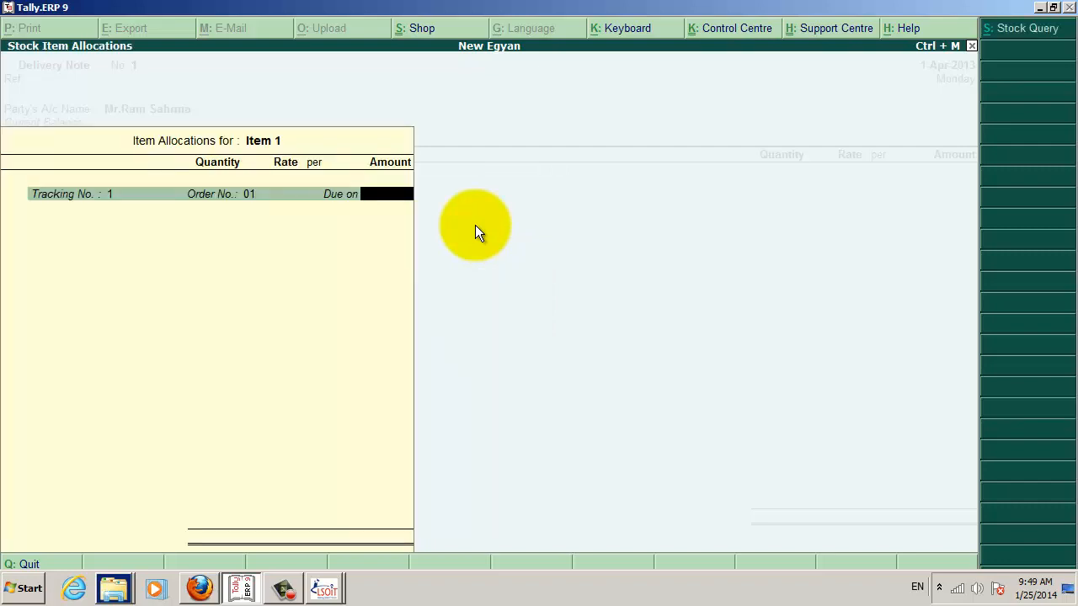
pyautogui.write('500')
pyautogui.press('Return')
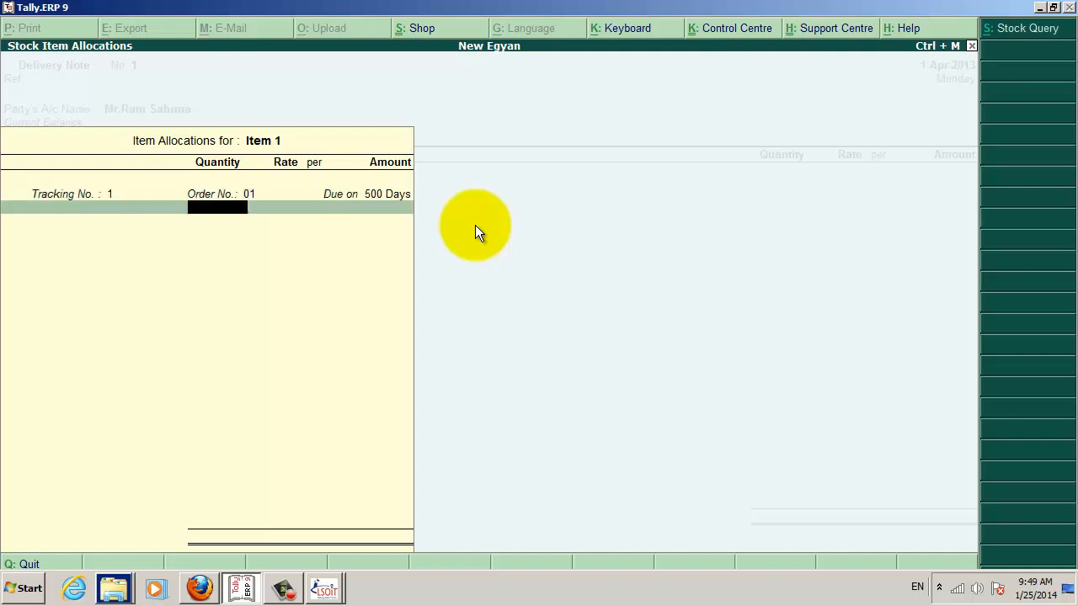
# Set Item 1's quantity to 10 nos., leave rate and amount blank, and end the allocation list.
pyautogui.write('10')
pyautogui.press('Return')
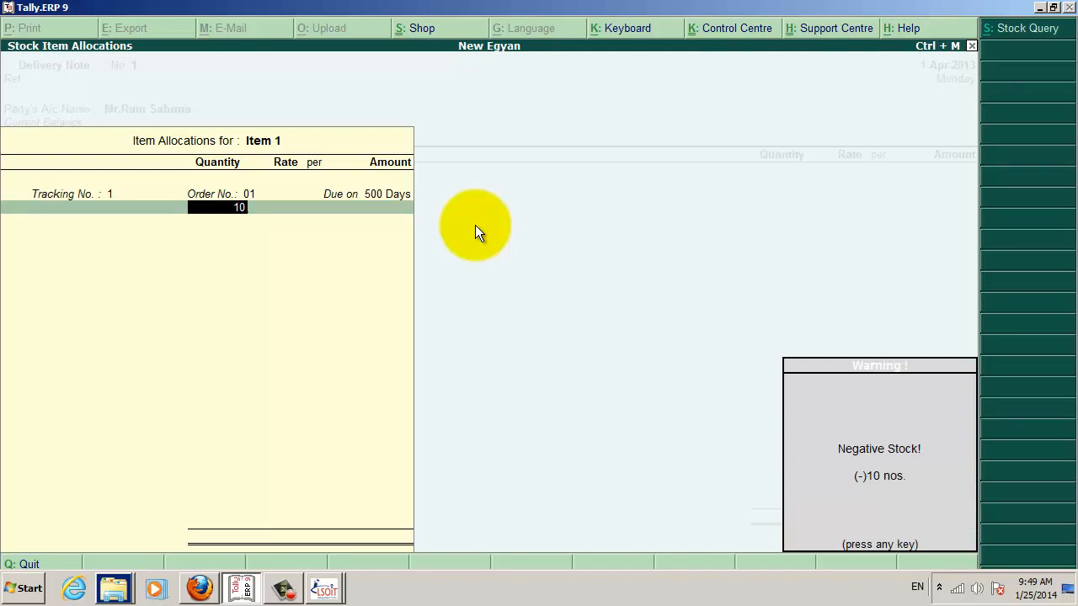
pyautogui.press('Return')
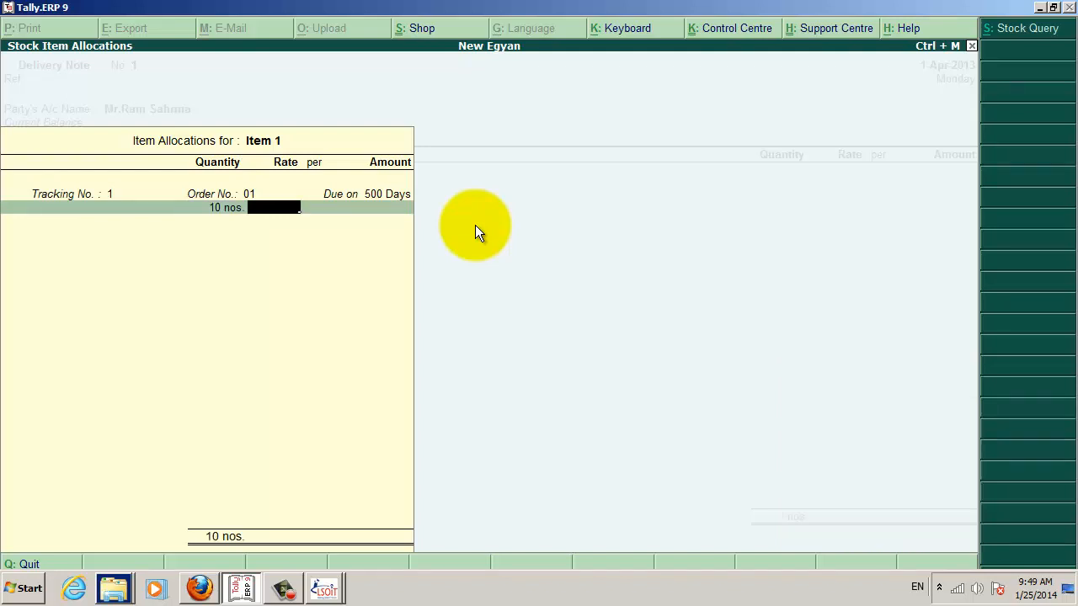
pyautogui.press('Return')
pyautogui.press('Return')
pyautogui.press('Return')
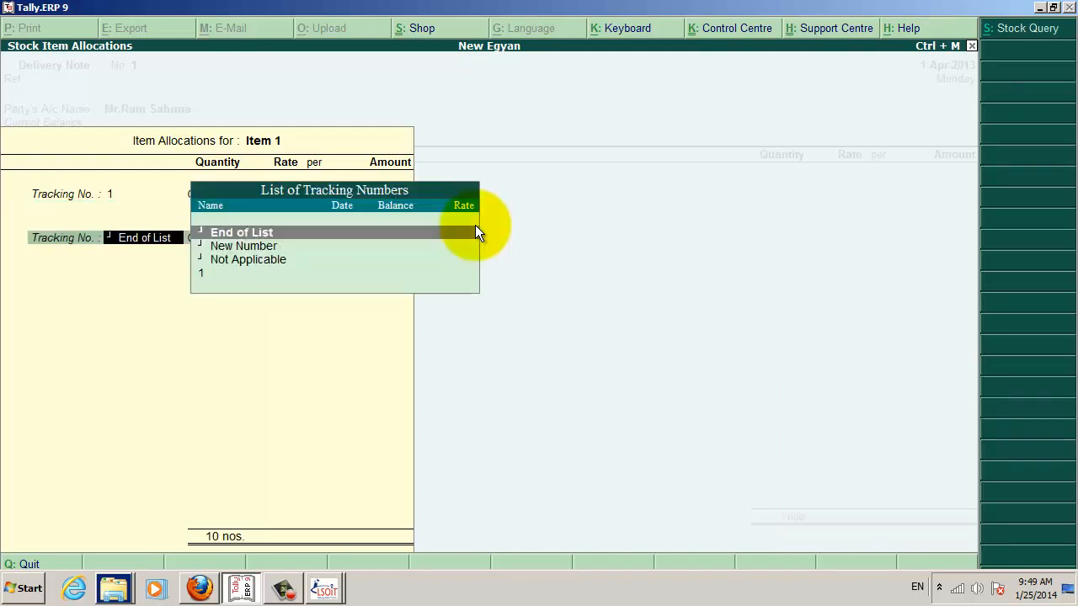
pyautogui.press('Return')
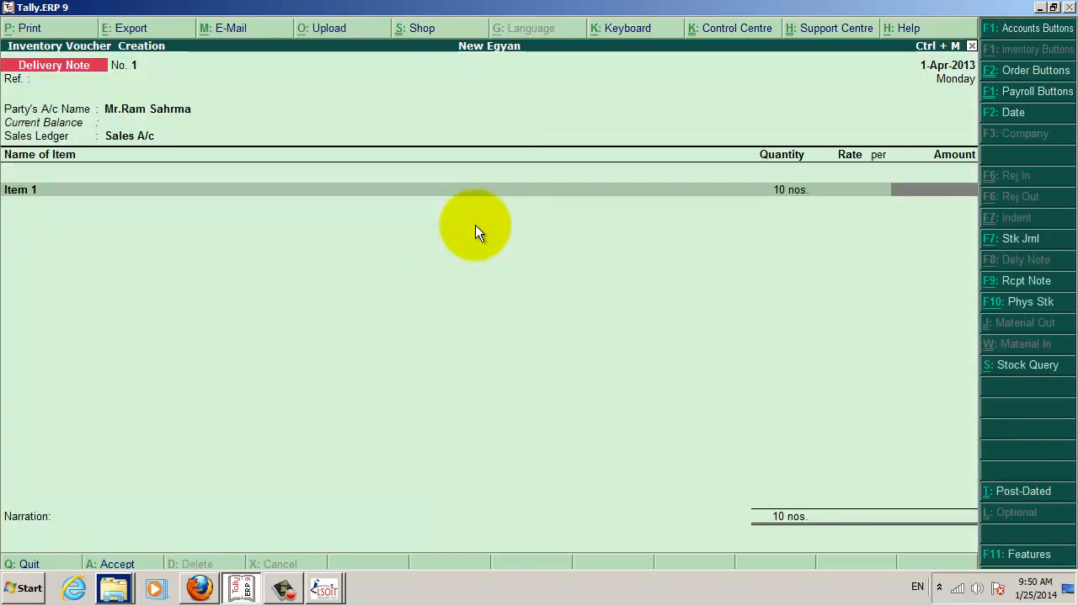
# Reopen Item 1's allocation, keep its tracking, order and quantity details, and set the amount to 2500.
pyautogui.press('BackSpace')
pyautogui.press('Return')
pyautogui.press('Return')
pyautogui.press('Return')
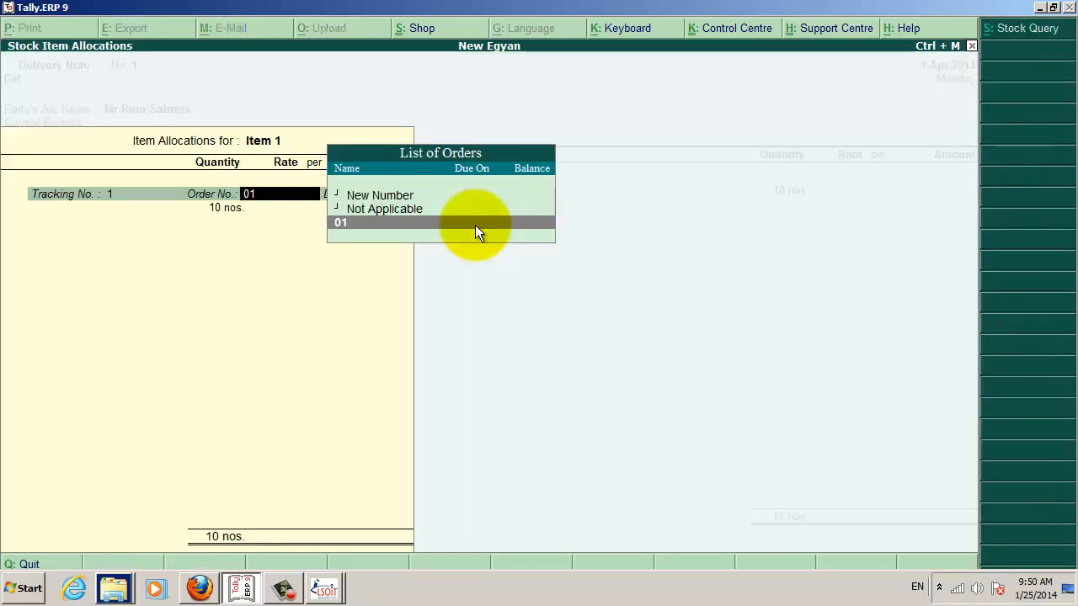
pyautogui.press('Return')
pyautogui.press('Return')
pyautogui.press('Return')
pyautogui.press('Return')
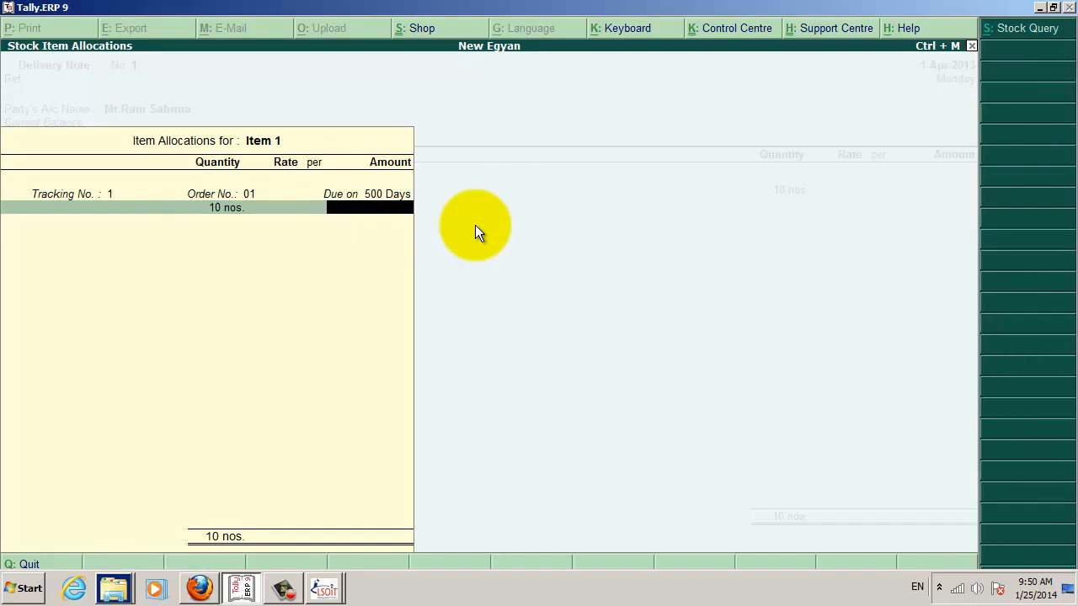
pyautogui.write('2500')
pyautogui.press('Return')
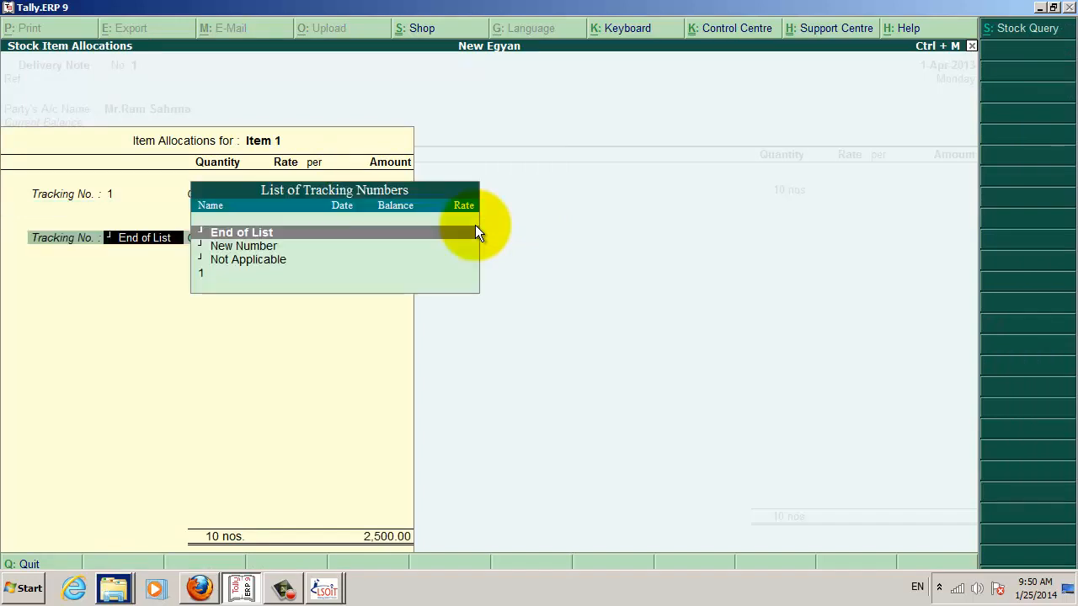
pyautogui.press('Down')
pyautogui.press('Down')
pyautogui.press('Down')
pyautogui.press('Return')
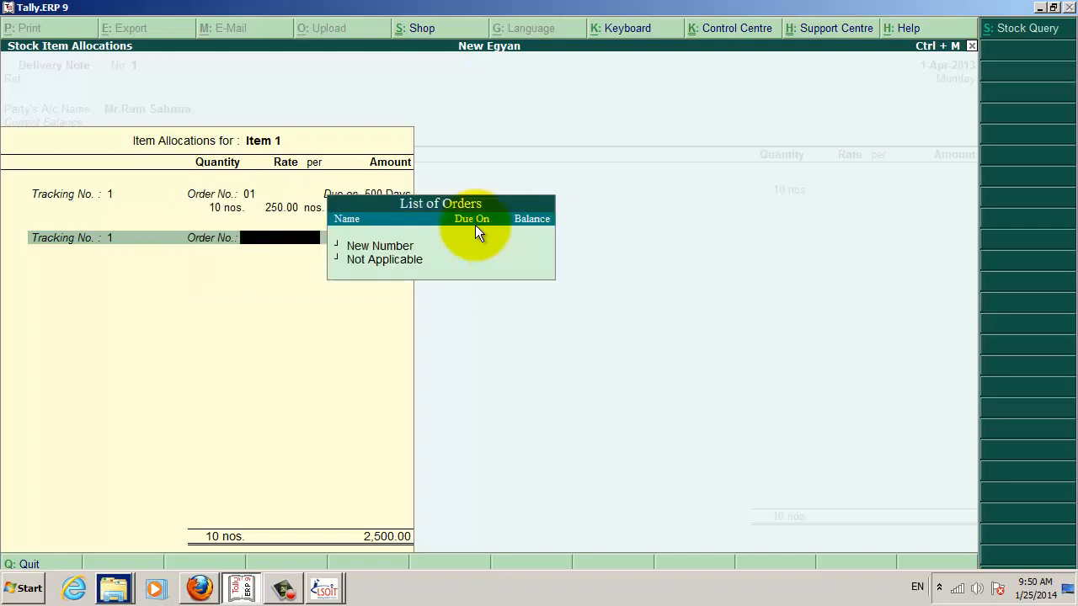
pyautogui.press('Down')
pyautogui.press('Down')
pyautogui.press('Return')
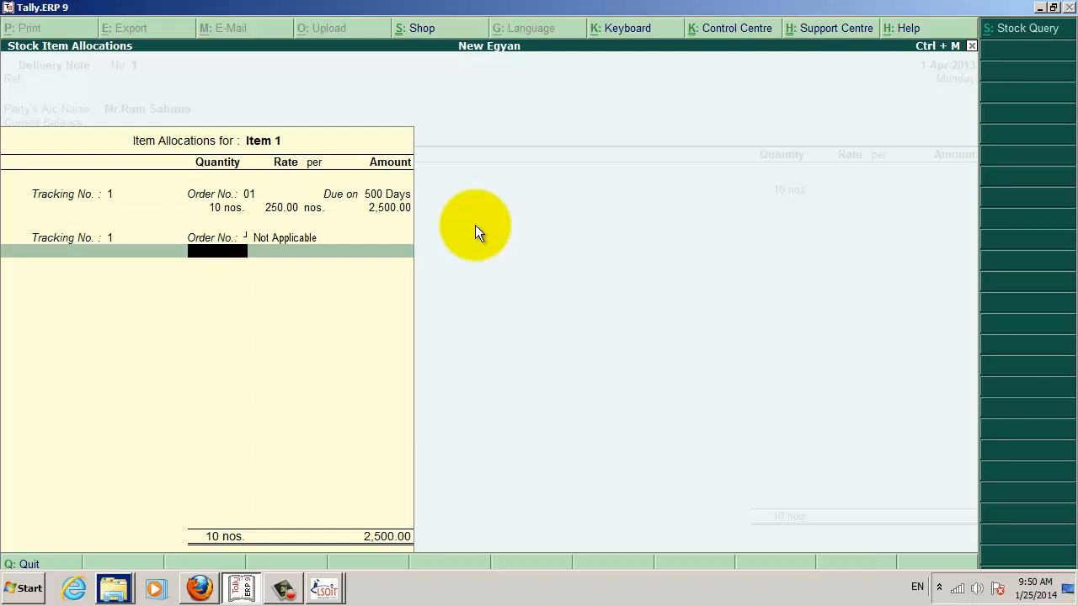
pyautogui.press('BackSpace')
pyautogui.press('BackSpace')
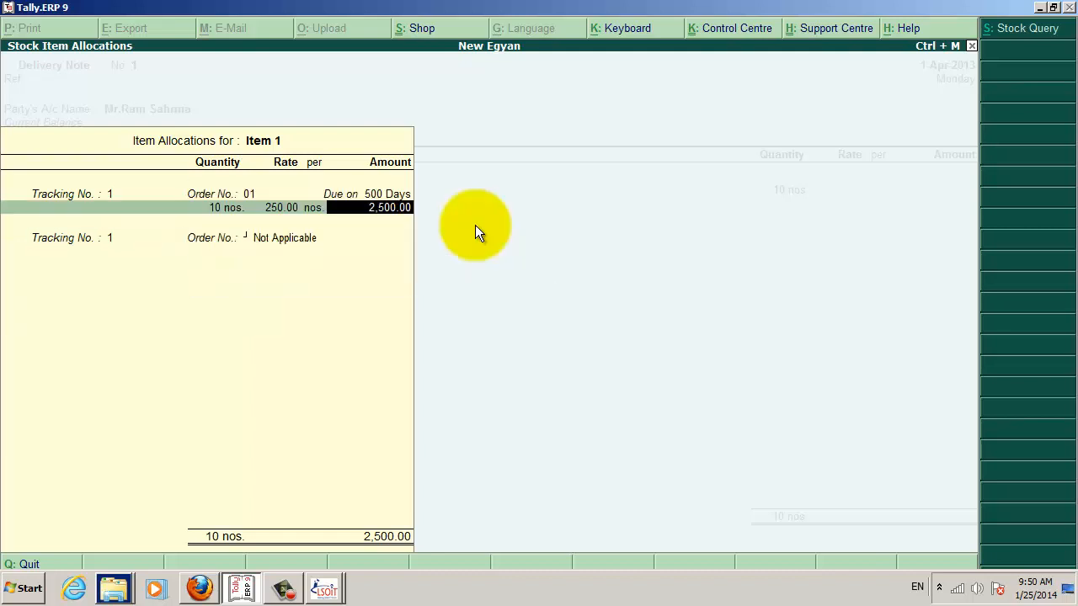
pyautogui.press('Return')
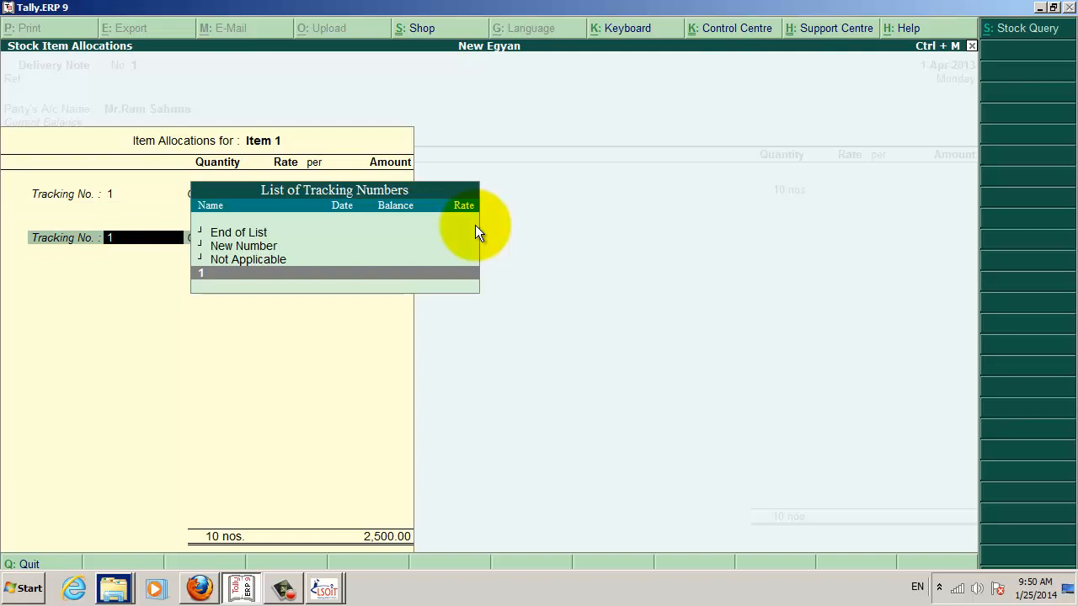
# End Item 1's tracking allocation list and accept the item's line in the Delivery Note.
pyautogui.press('Up')
pyautogui.press('Up')
pyautogui.press('Up')
pyautogui.press('Return')
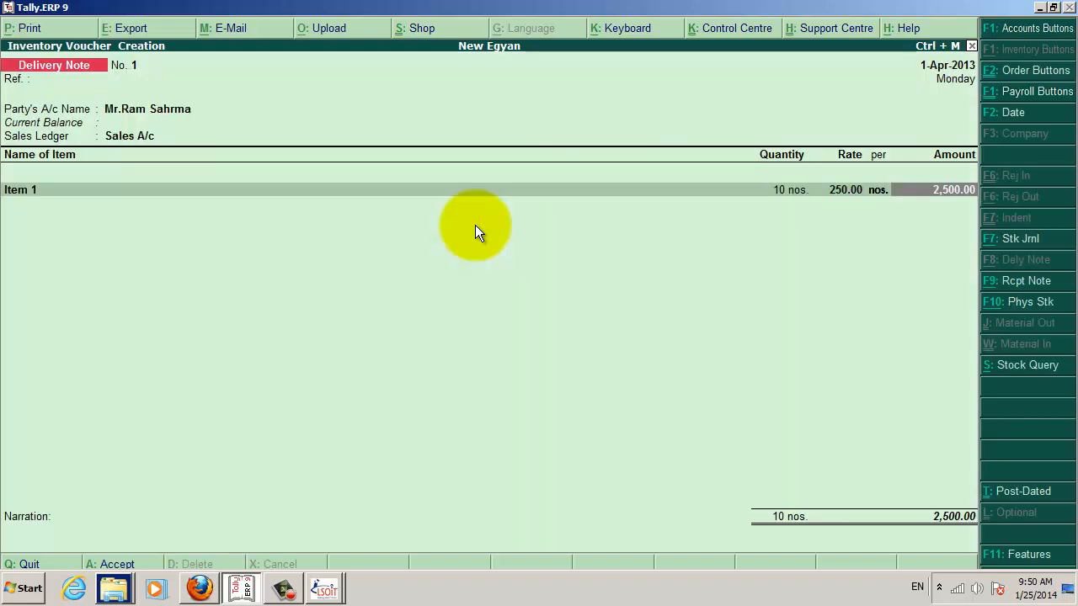
pyautogui.press('Return')
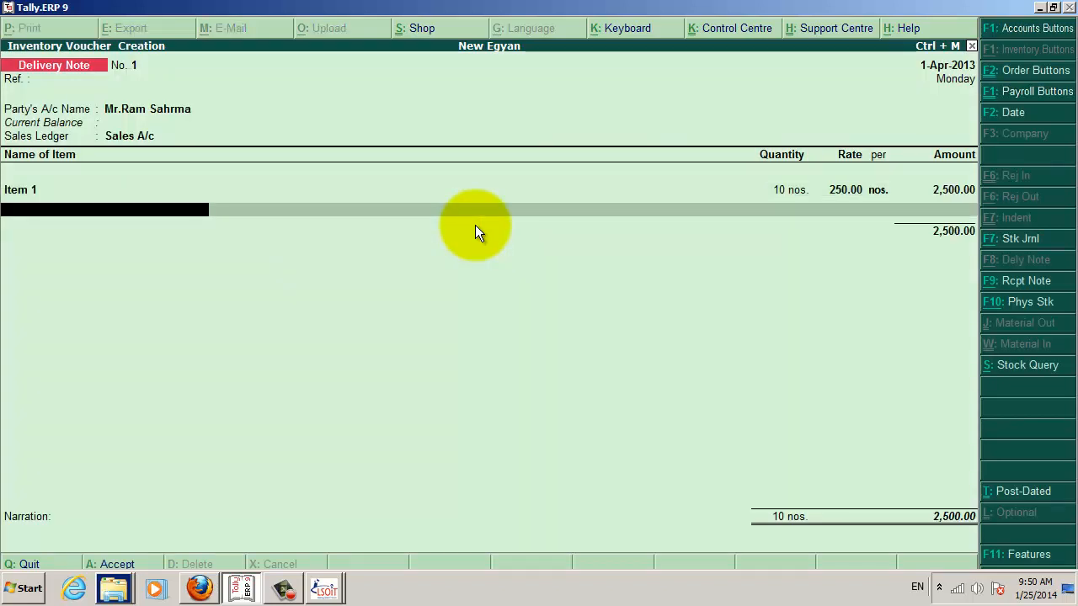
# Add Item 2 to the Delivery Note with the new tracking number 2.
pyautogui.write('I')
pyautogui.press('Down')
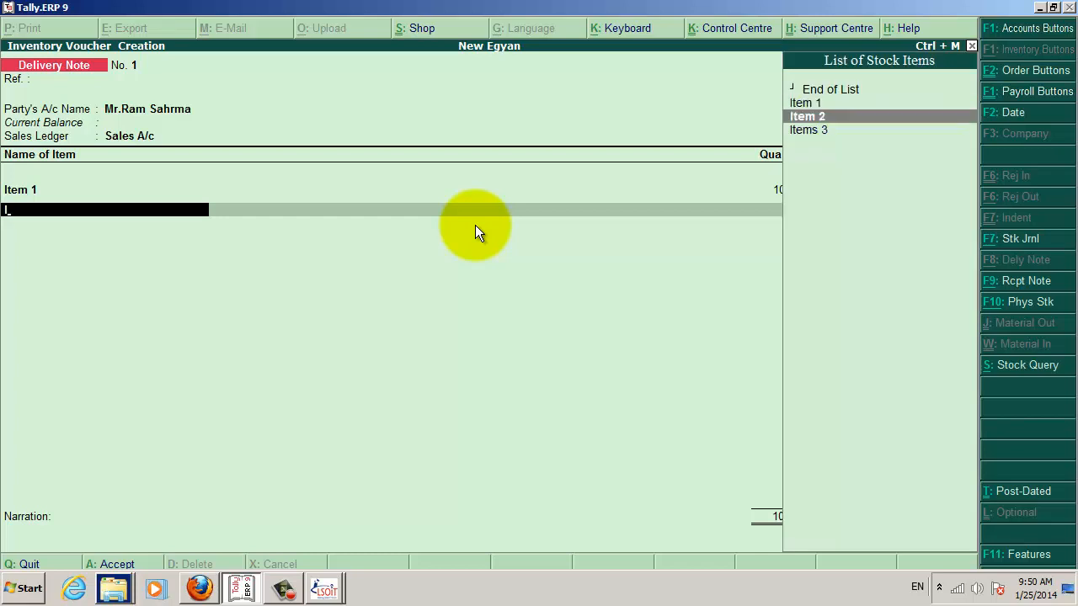
pyautogui.press('Return')
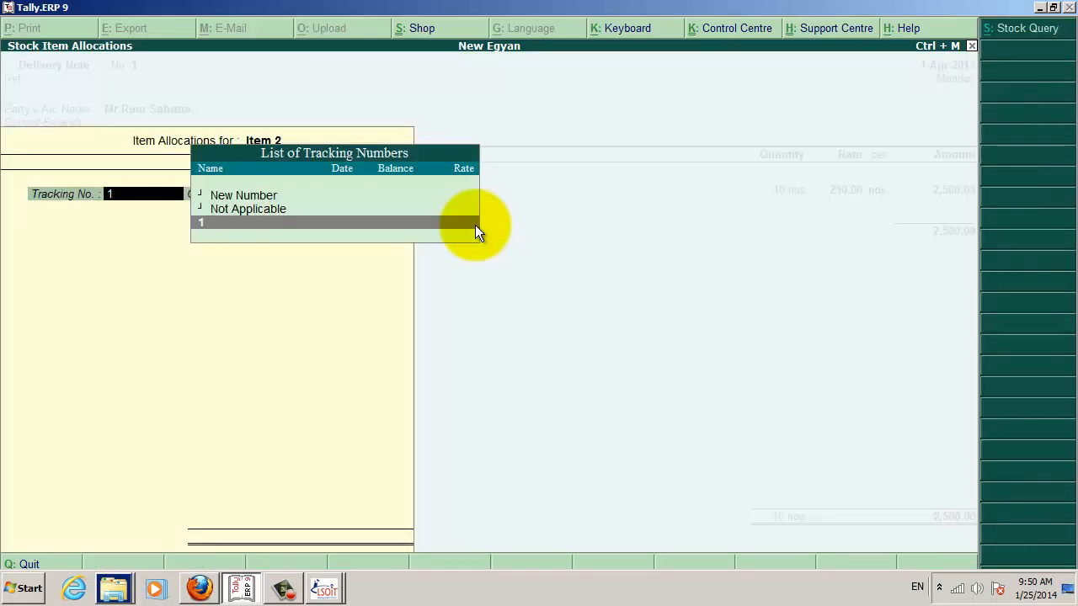
pyautogui.press('Up')
pyautogui.press('Up')
pyautogui.press('Return')
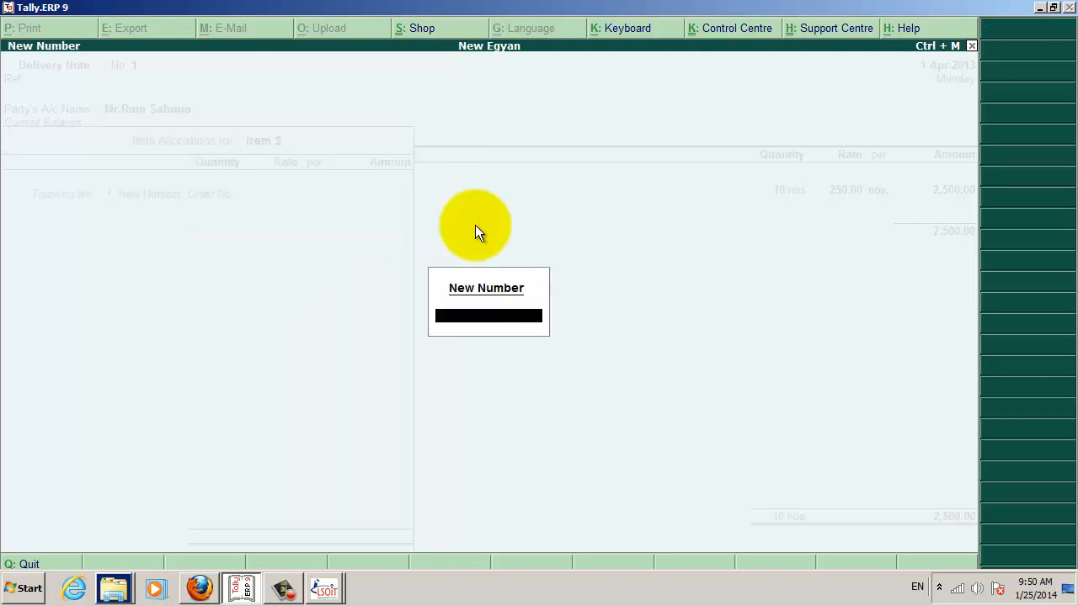
pyautogui.write('2')
pyautogui.press('Return')
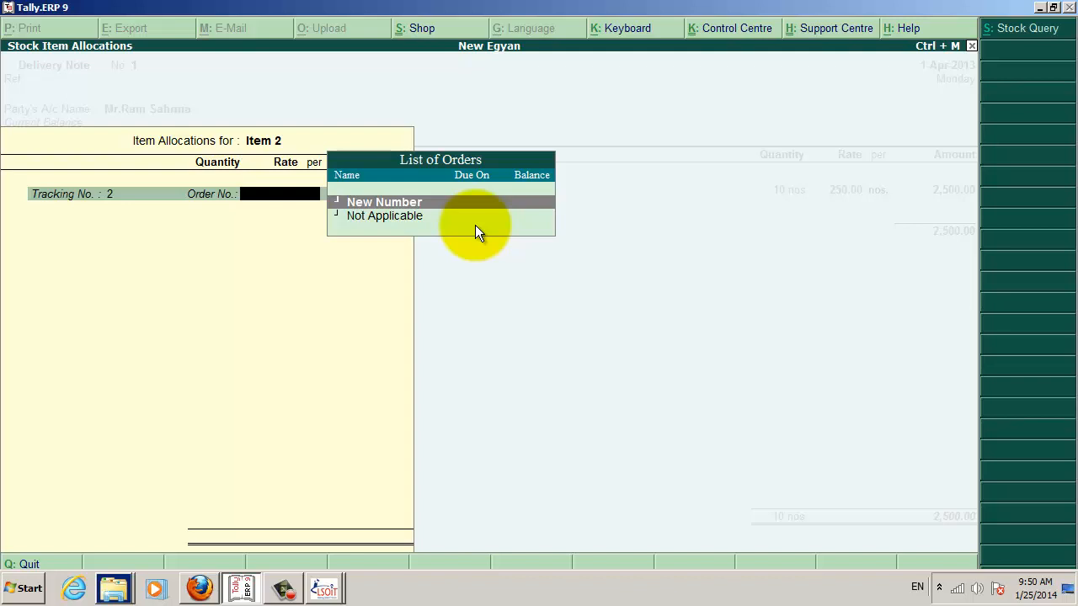
# Enter a new order number in Item 2's allocation and set it due on 230 Days.
pyautogui.press('Return')
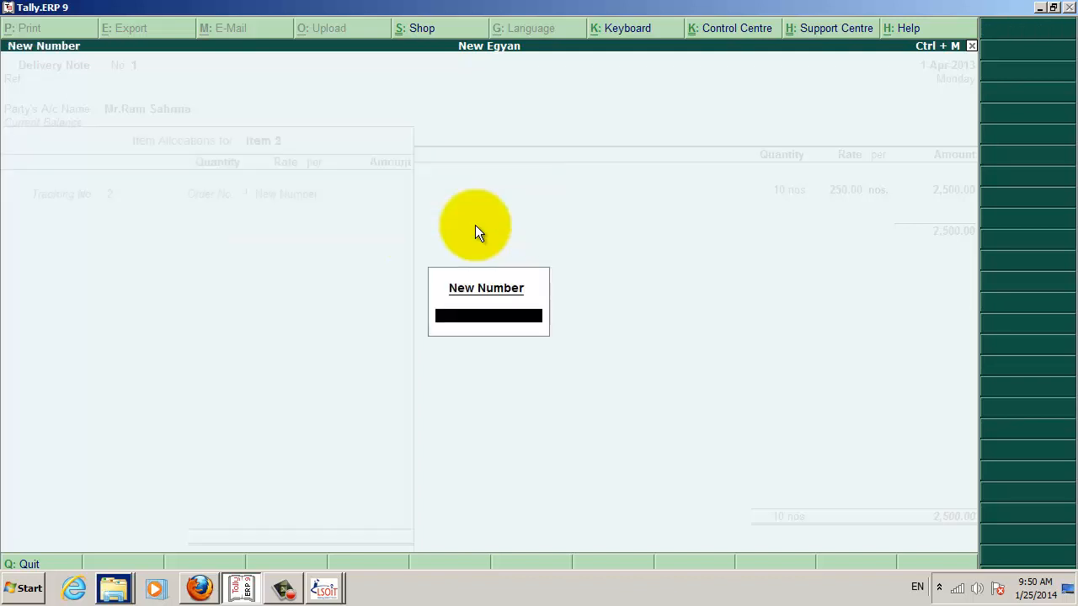
pyautogui.write('02')
pyautogui.press('Return')
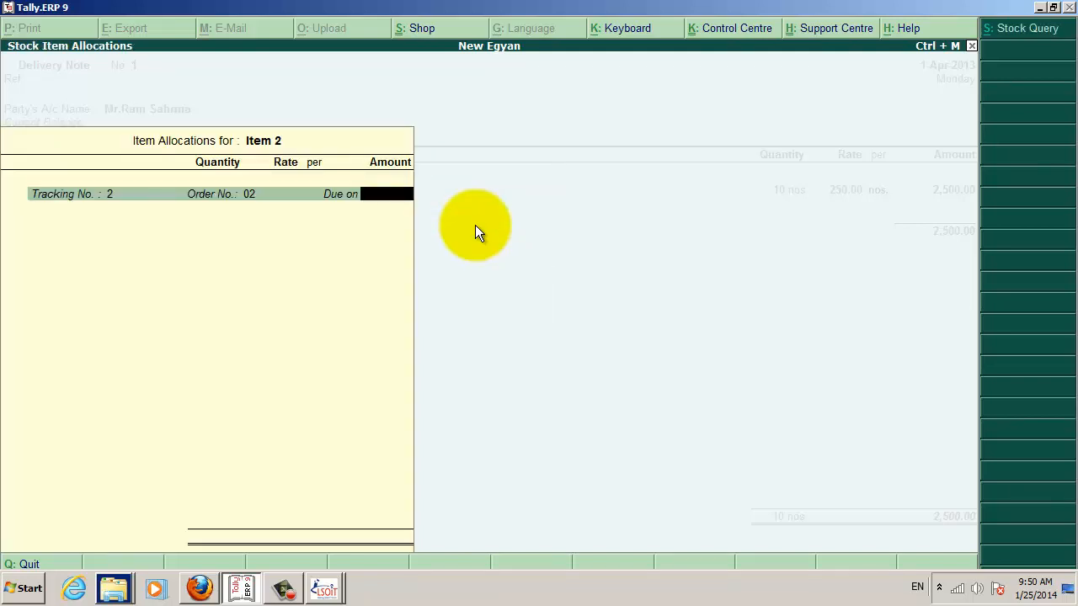
pyautogui.write('230')
pyautogui.press('Return')
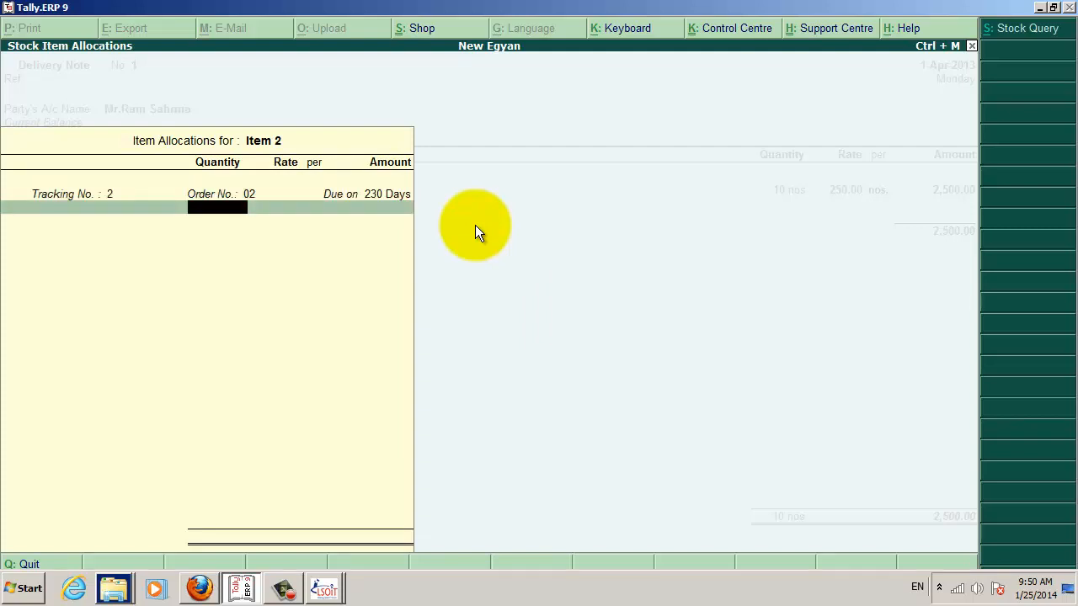
# Set Item 2's quantity to 4 nos. at a rate of 120 per nos. and accept the item's line.
pyautogui.write('4')
pyautogui.press('Return')
pyautogui.press('Return')
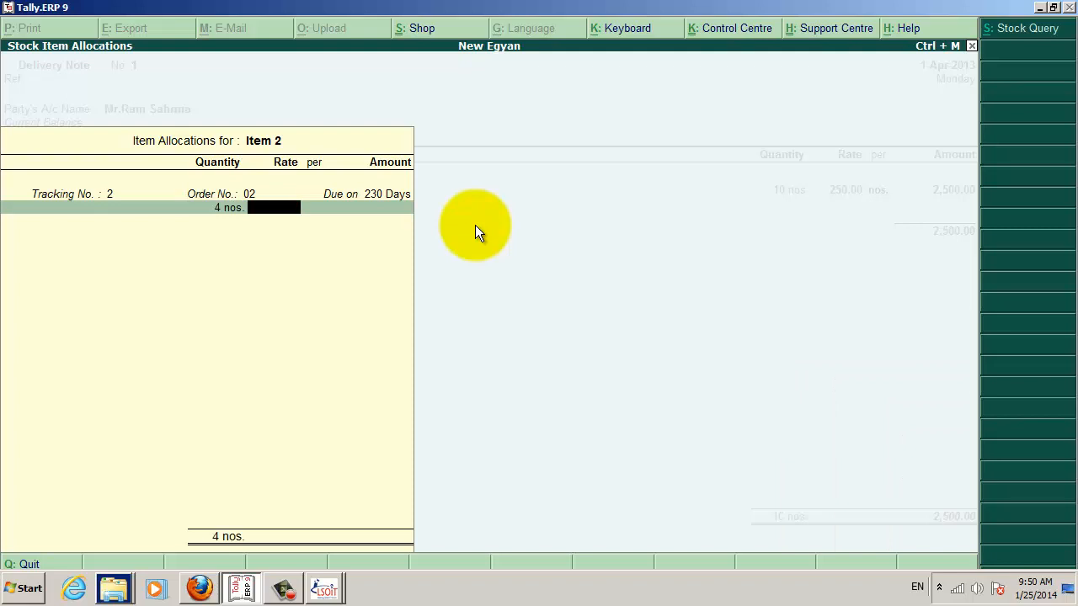
pyautogui.write('12')
pyautogui.press('Return')
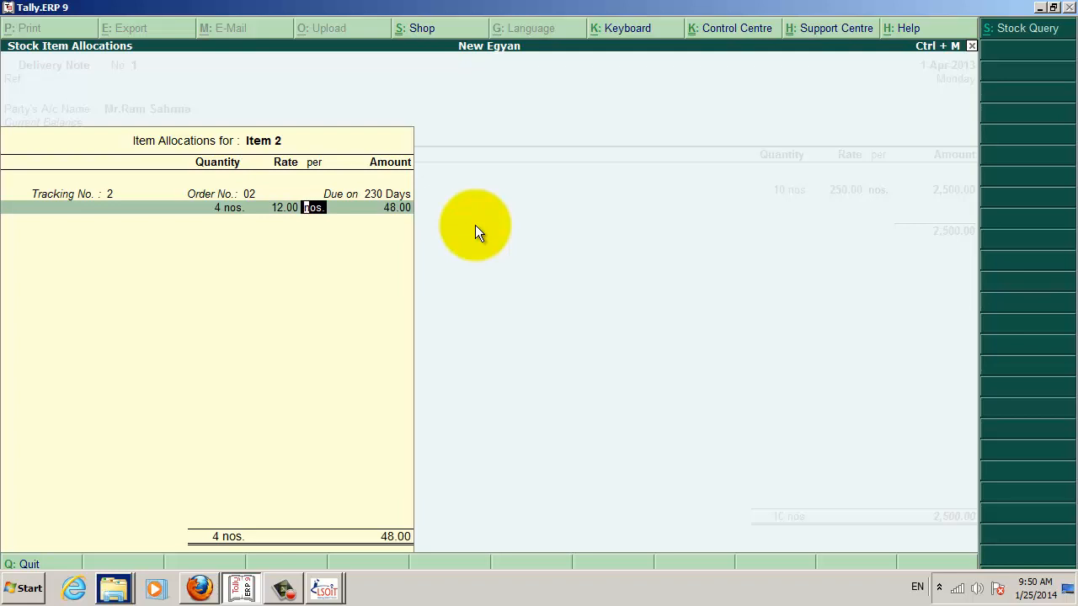
pyautogui.press('BackSpace')
pyautogui.write('120')
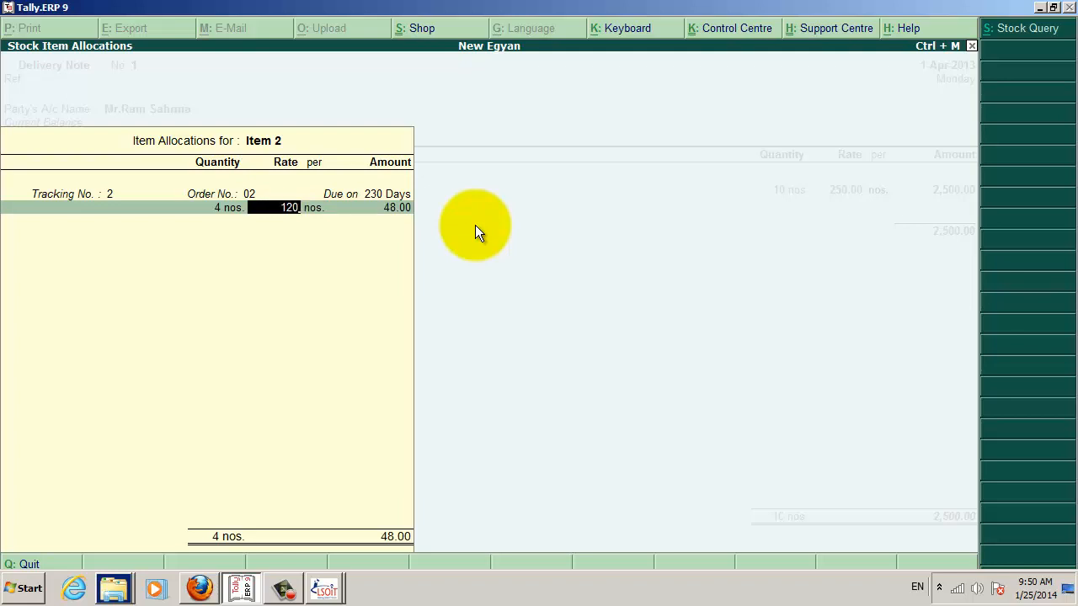
pyautogui.press('Return')
pyautogui.press('Return')
pyautogui.press('Return')
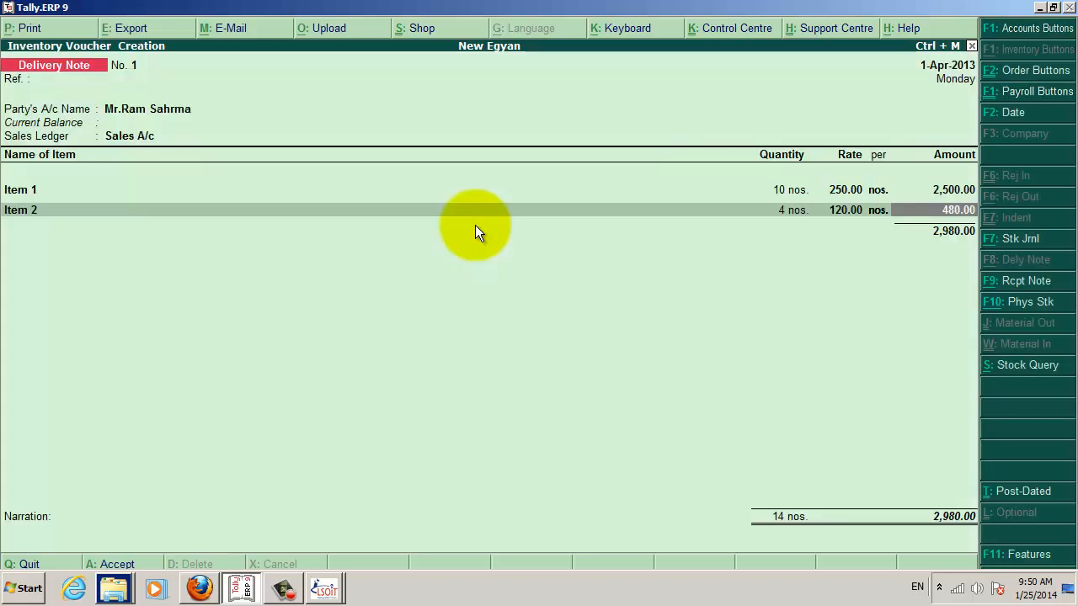
pyautogui.press('Return')
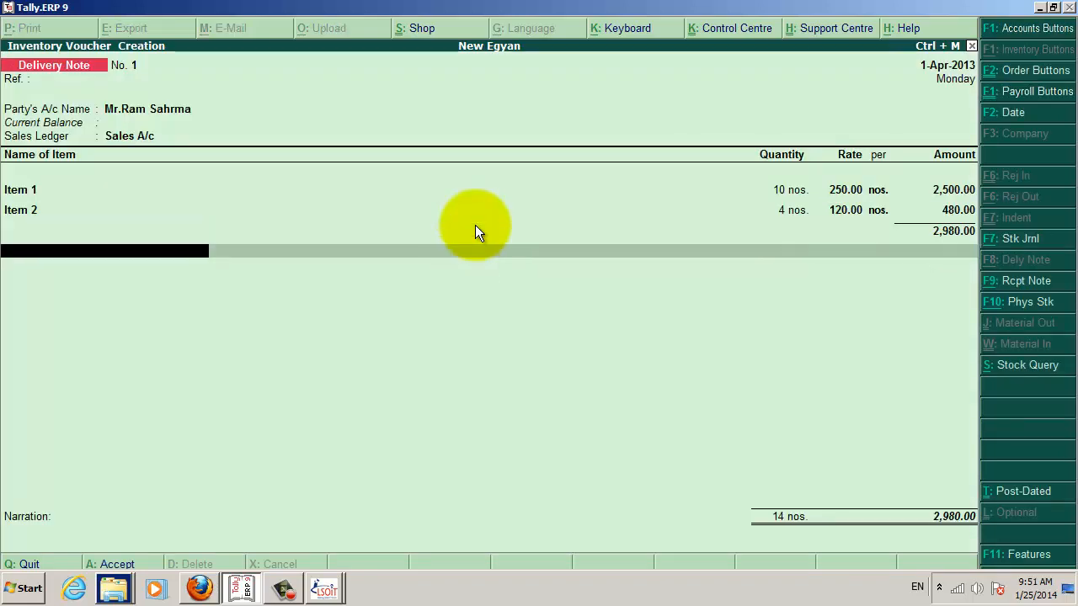
# End the item list, save the Delivery Note with a blank narration, and leave voucher entry.
pyautogui.press('Return')
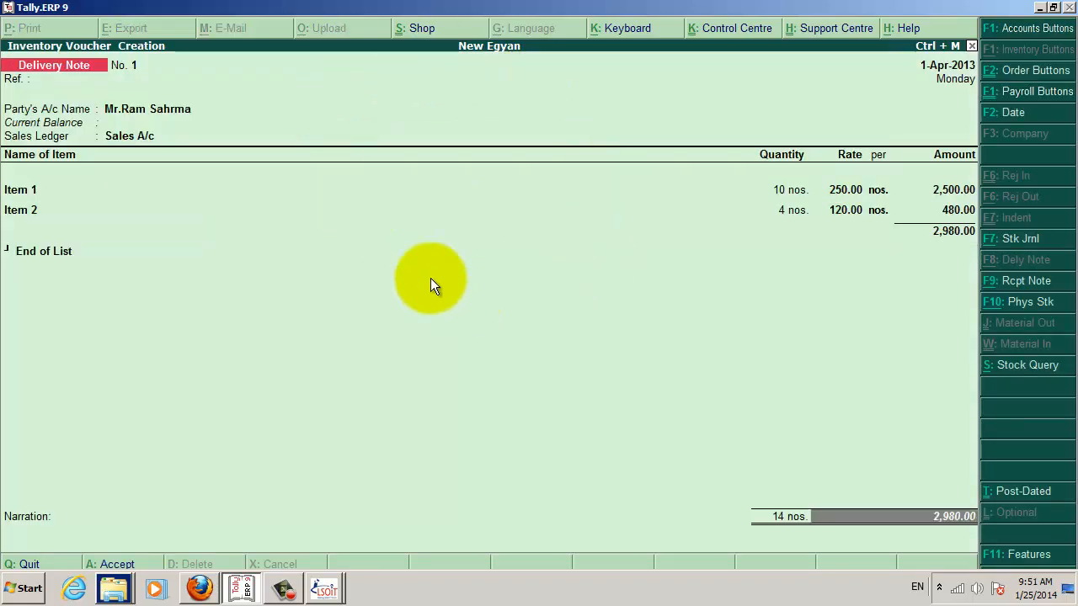
pyautogui.press('Return')
pyautogui.press('Return')
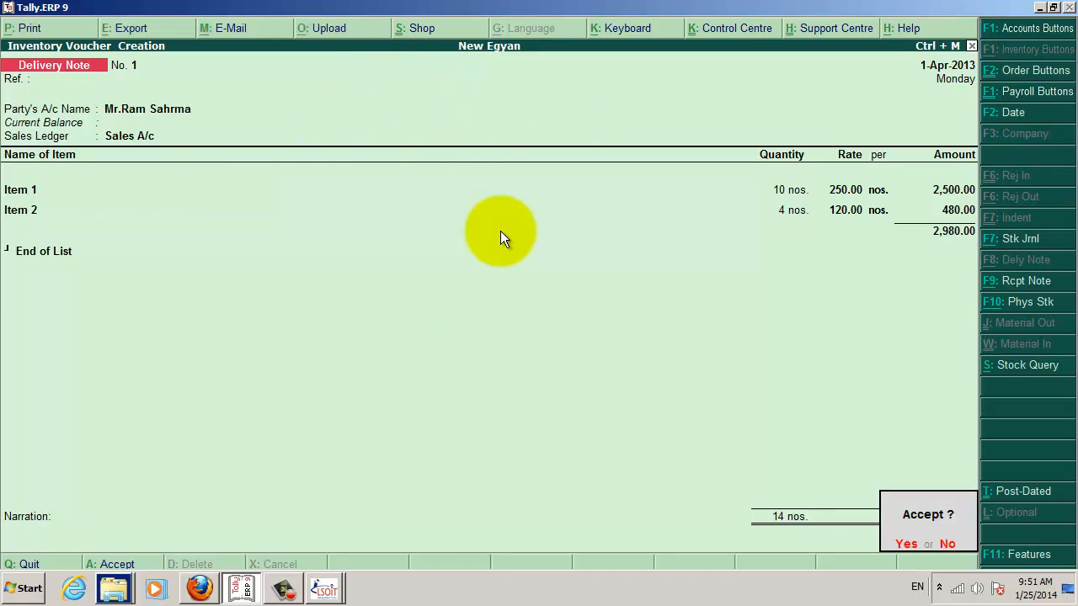
pyautogui.press('y')
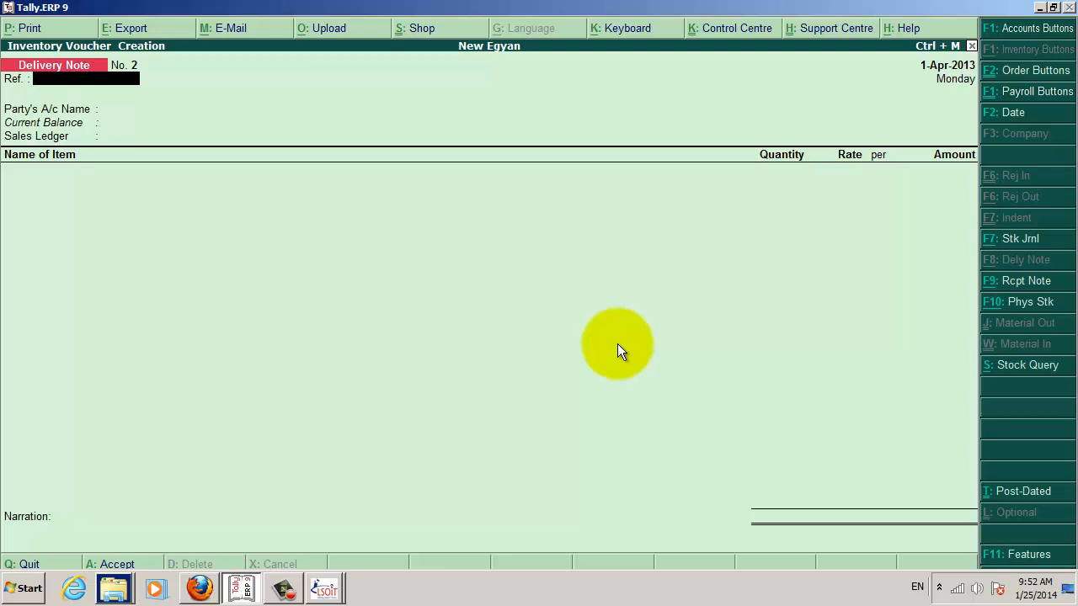
pyautogui.press('Escape')
pyautogui.press('y')
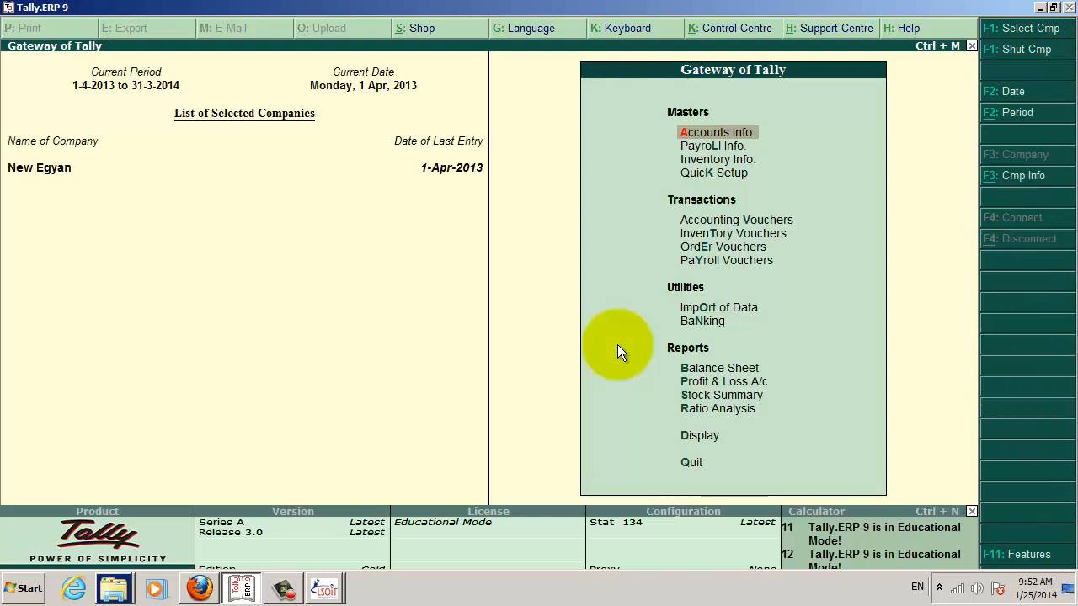
# Set Use Rejection Inward/Outward Notes to Yes in the company's inventory features.
pyautogui.press('Down')
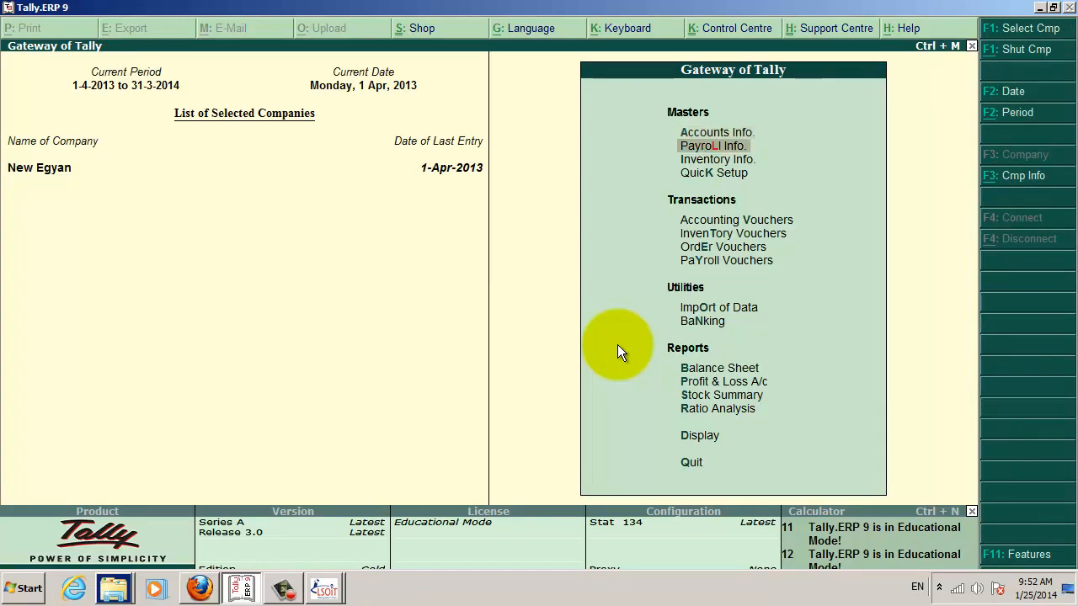
pyautogui.press('F11')
pyautogui.press('Down')
pyautogui.press('Return')
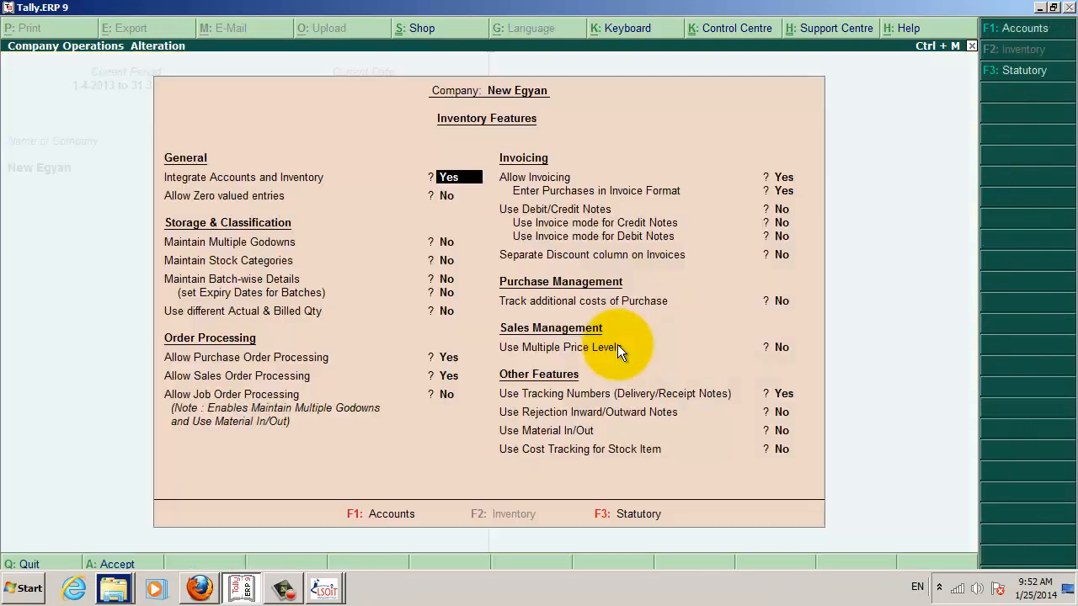
pyautogui.press('Return')
pyautogui.press('Return')
pyautogui.press('Return')
pyautogui.press('Return')
pyautogui.press('Return')
pyautogui.press('Return')
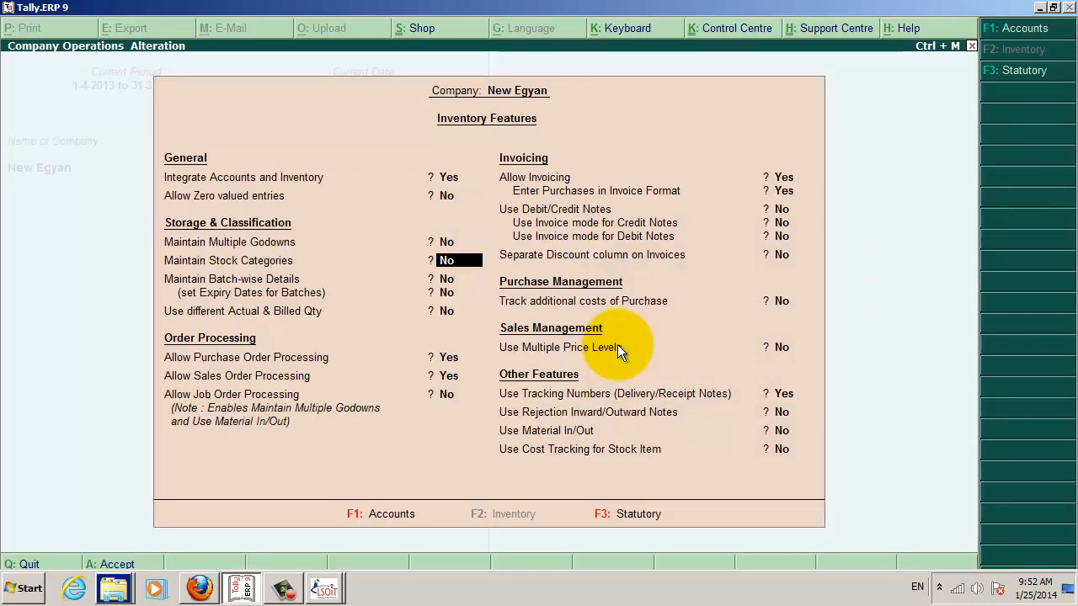
pyautogui.press('Return')
pyautogui.press('Return')
pyautogui.press('Return')
pyautogui.press('Return')
pyautogui.press('Return')
pyautogui.press('Return')
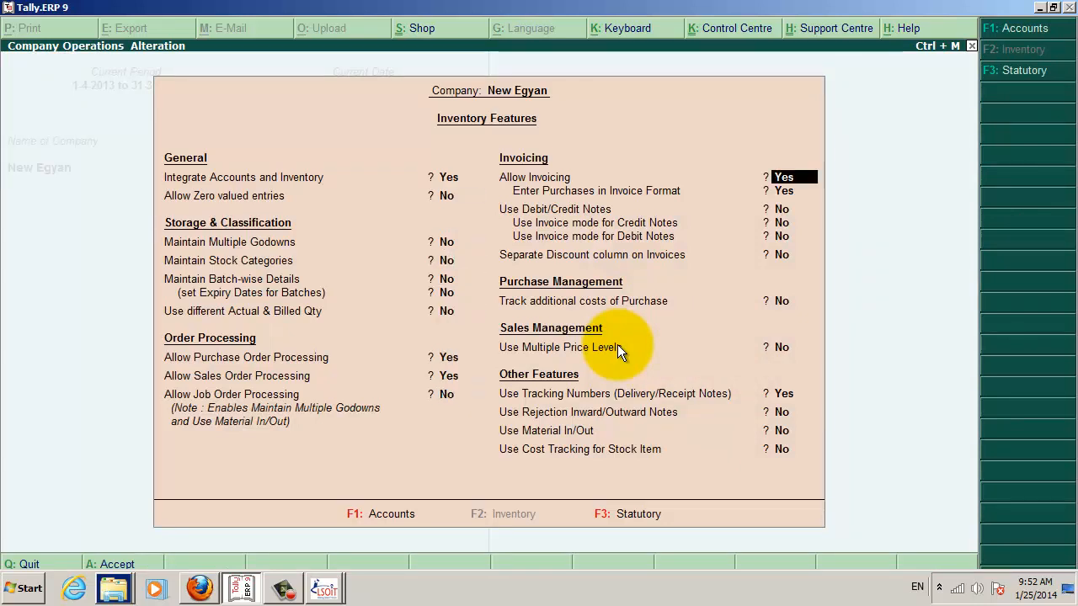
pyautogui.press('Return')
pyautogui.press('Return')
pyautogui.press('Return')
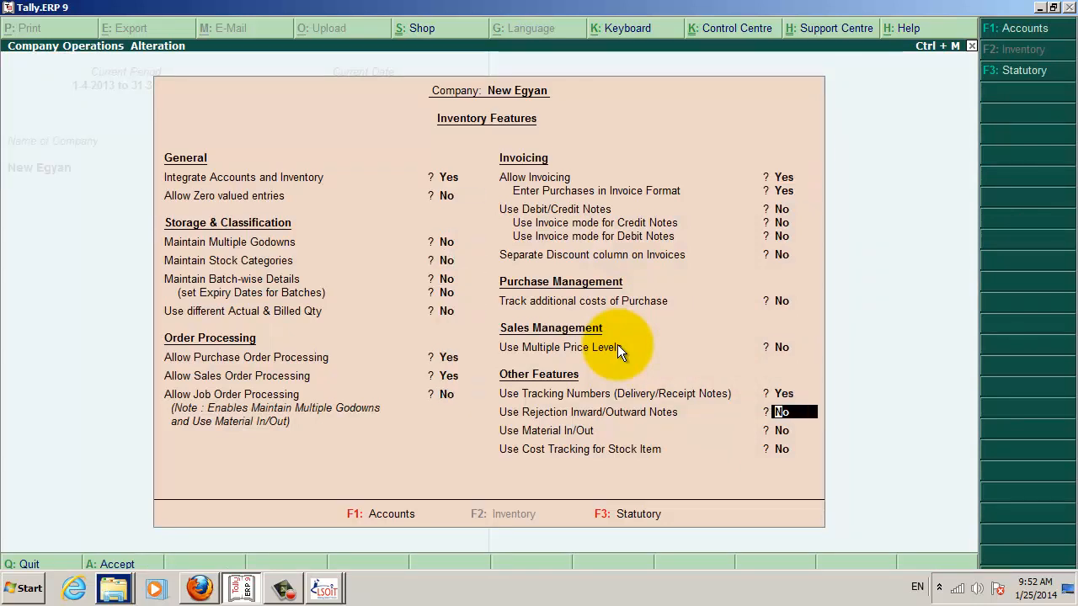
pyautogui.write('yes')
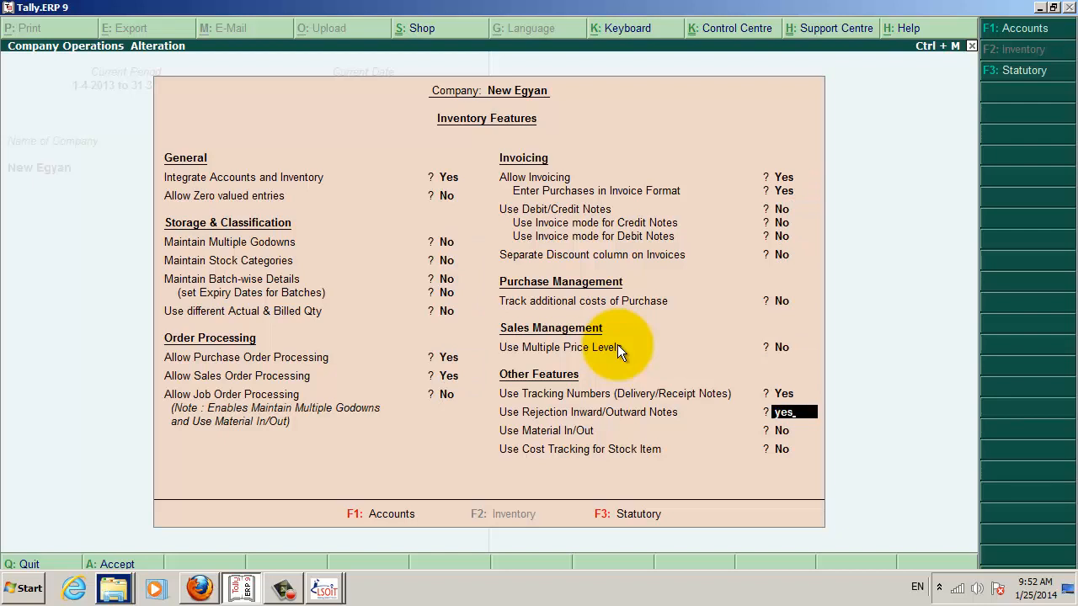
# Keep Use Material In/Out and Use Cost Tracking for Stock Item at No, then accept and close the company features.
pyautogui.press('Return')
pyautogui.press('Return')
pyautogui.press('Return')
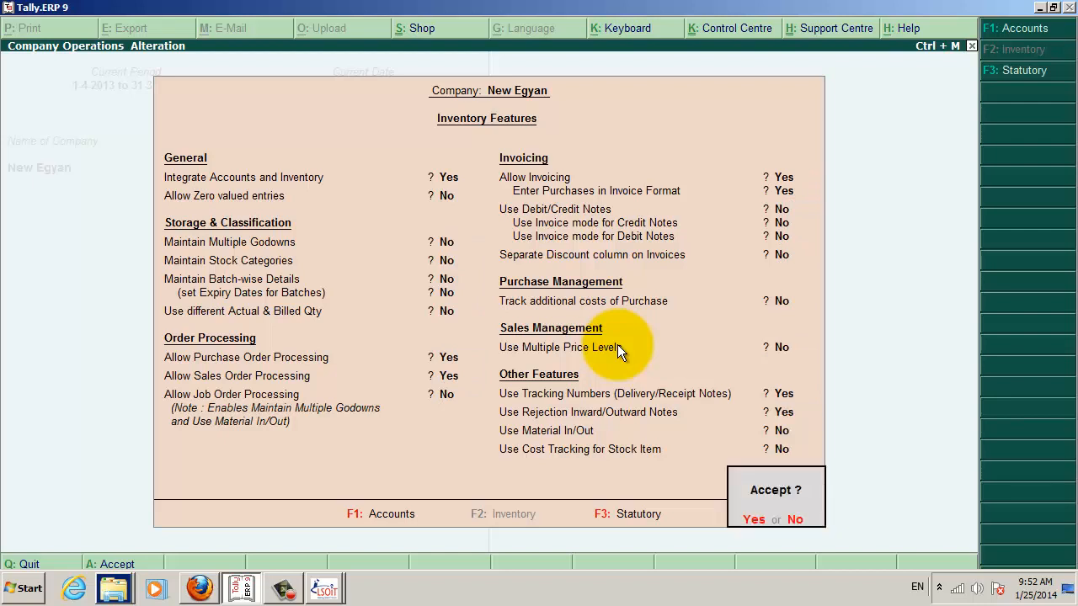
pyautogui.press('Return')
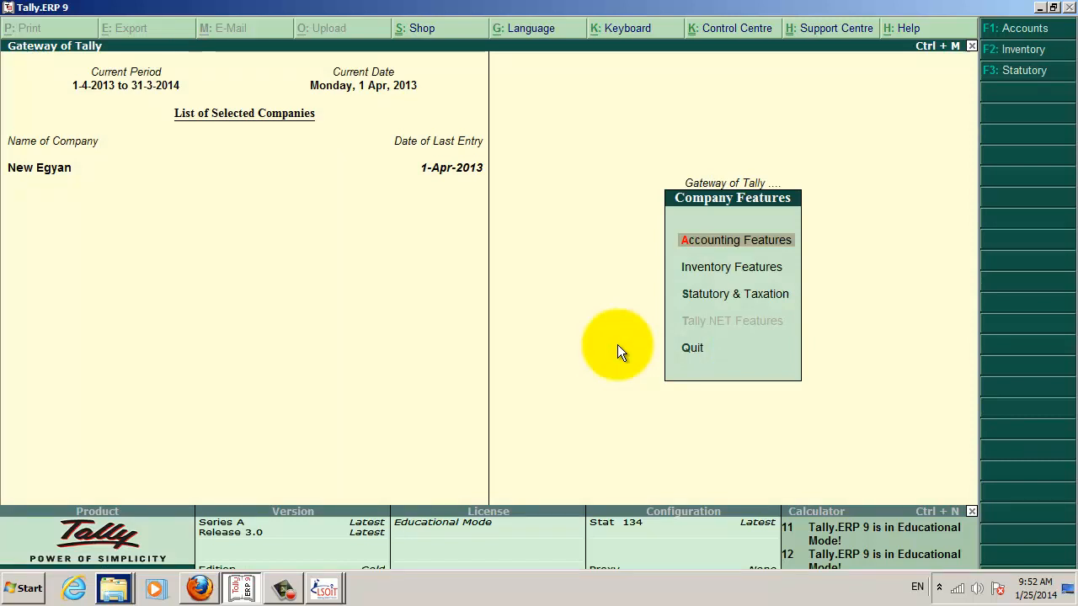
pyautogui.press('Escape')
# Open inventory voucher creation from the Gateway of Tally.
pyautogui.press('Down')
pyautogui.press('Down')
pyautogui.press('Down')
pyautogui.press('Down')
pyautogui.press('Down')
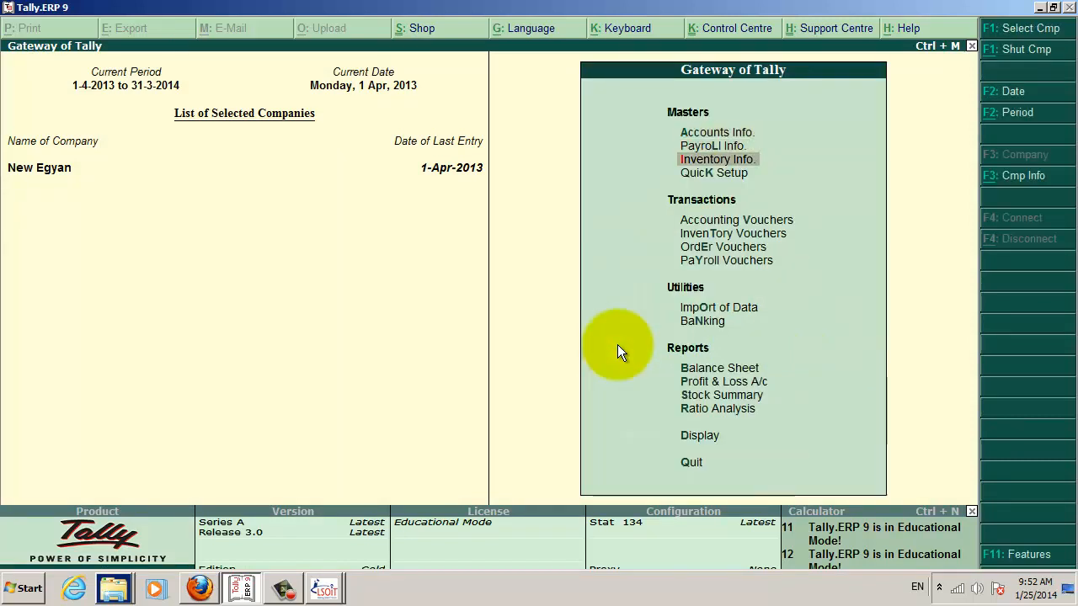
pyautogui.press('Return')
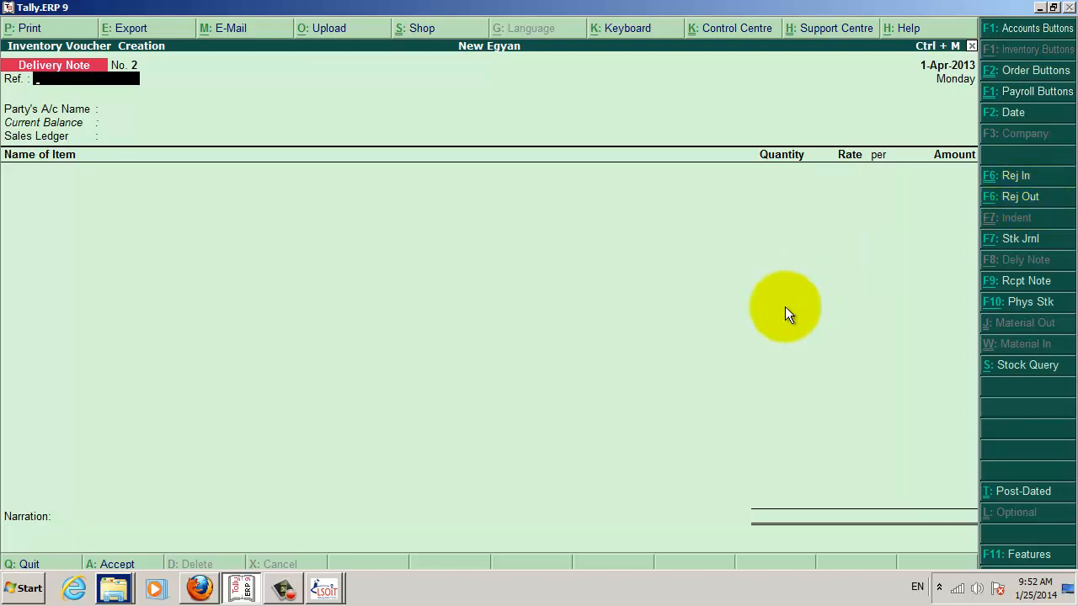
# Start a Rejections In voucher with the customer's ledger account, keeping the filled-in customer name and leaving the address blank.
pyautogui.click(1015, 176)
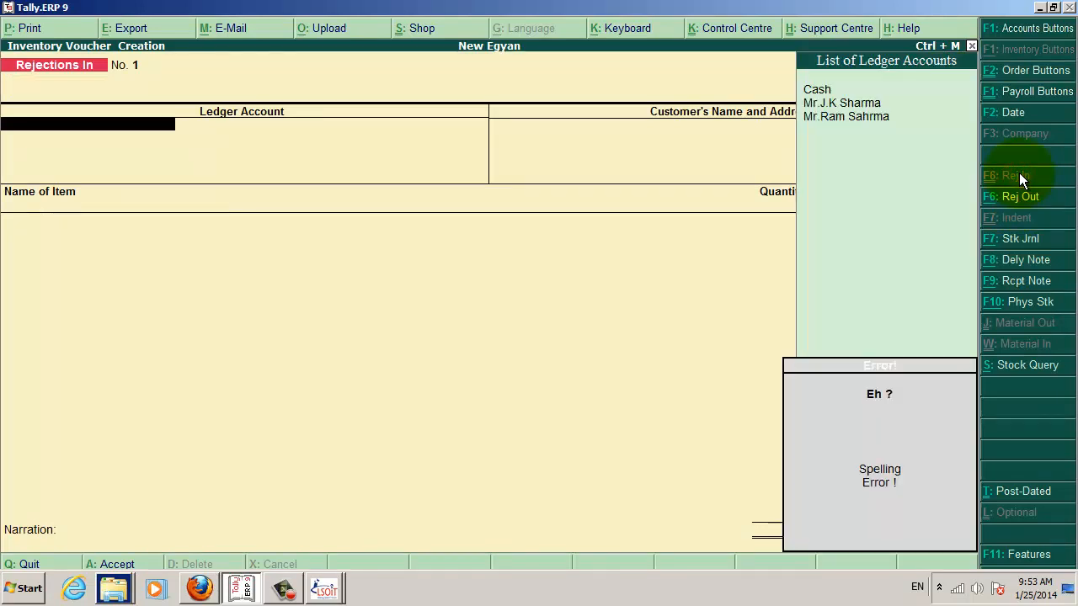
pyautogui.press('Down')
pyautogui.press('Down')
pyautogui.press('Return')
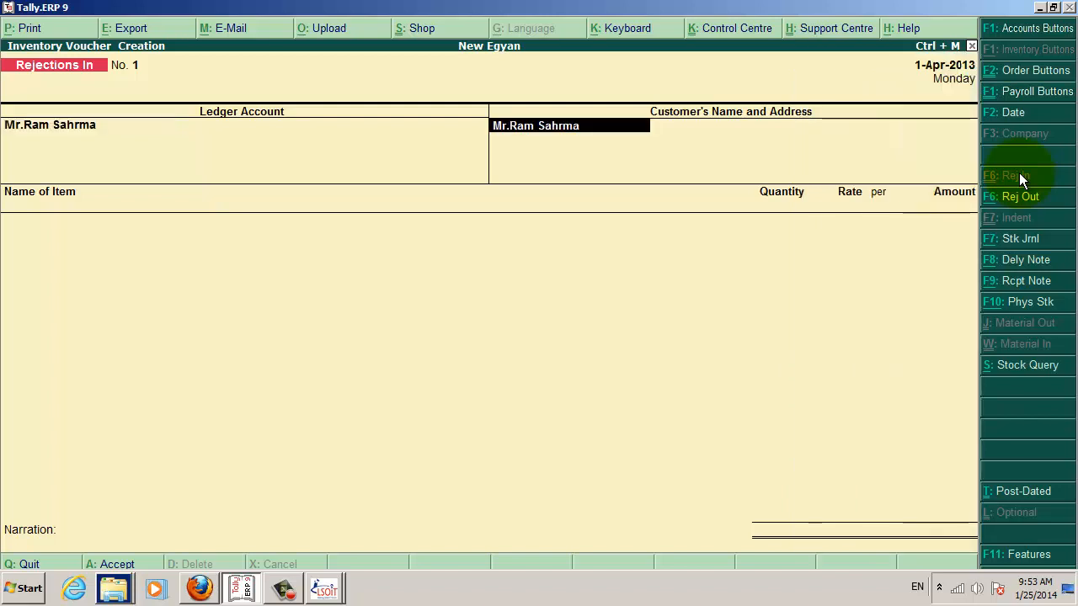
pyautogui.press('Return')
pyautogui.press('Return')
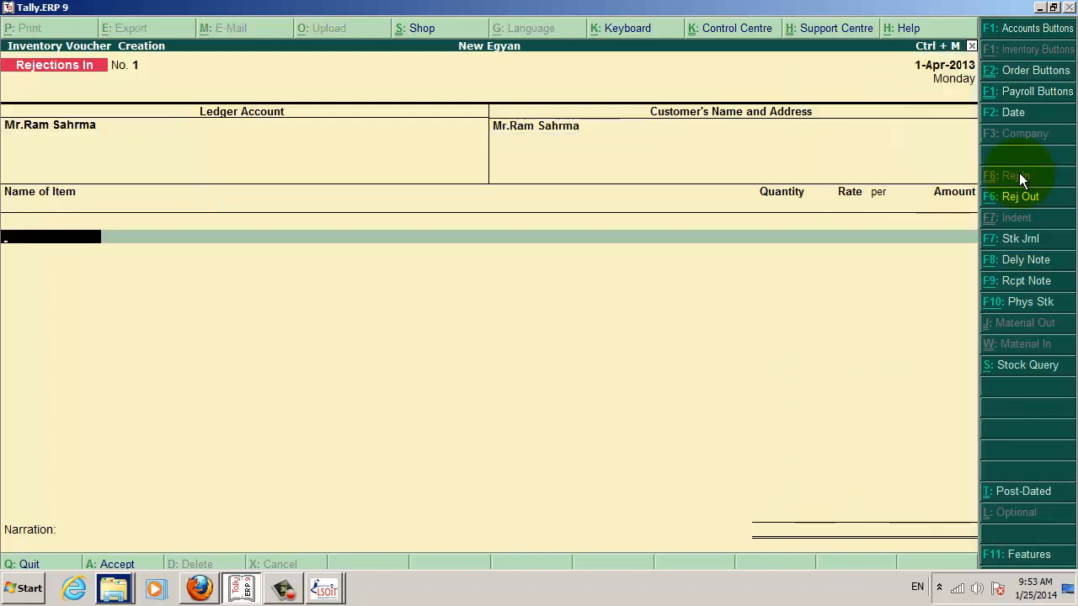
pyautogui.press('BackSpace')
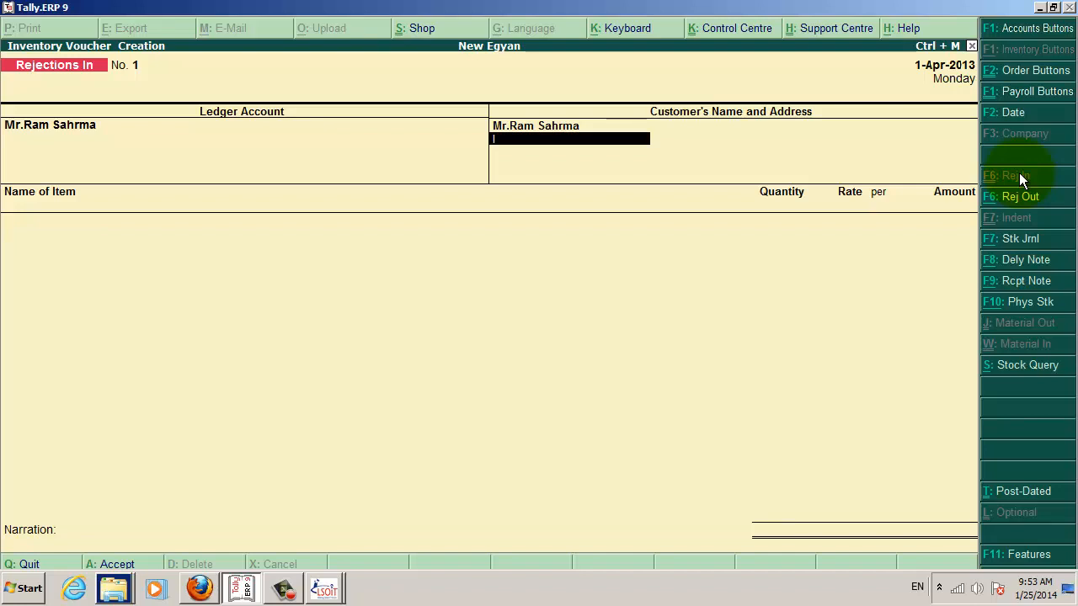
pyautogui.press('Return')
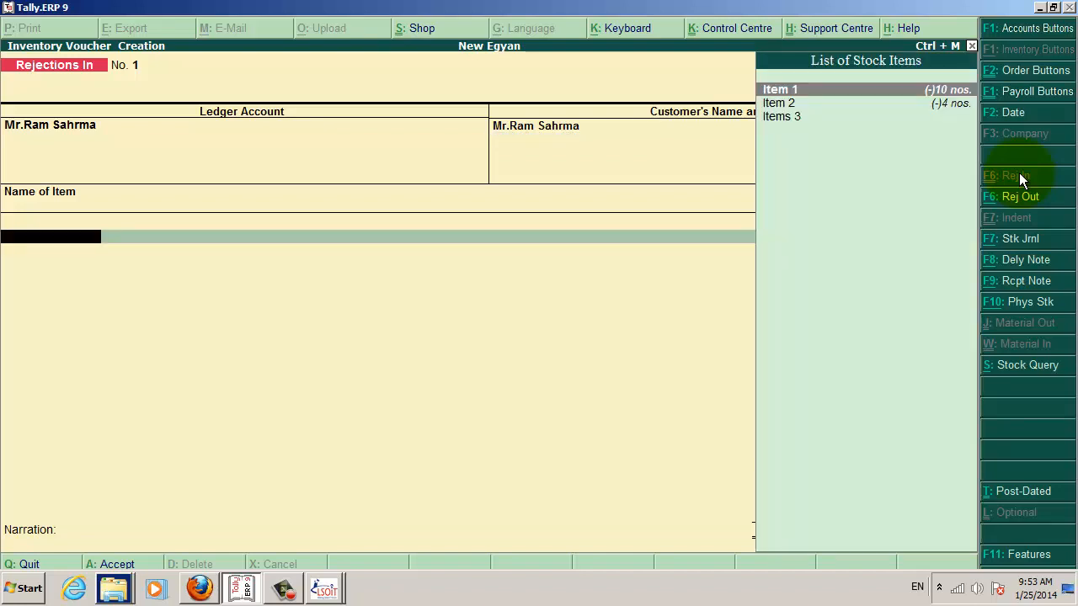
# Add Item 1 against tracking number 1 with a quantity of 5 nos. at rate 250.00, and end its allocation.
pyautogui.press('Return')
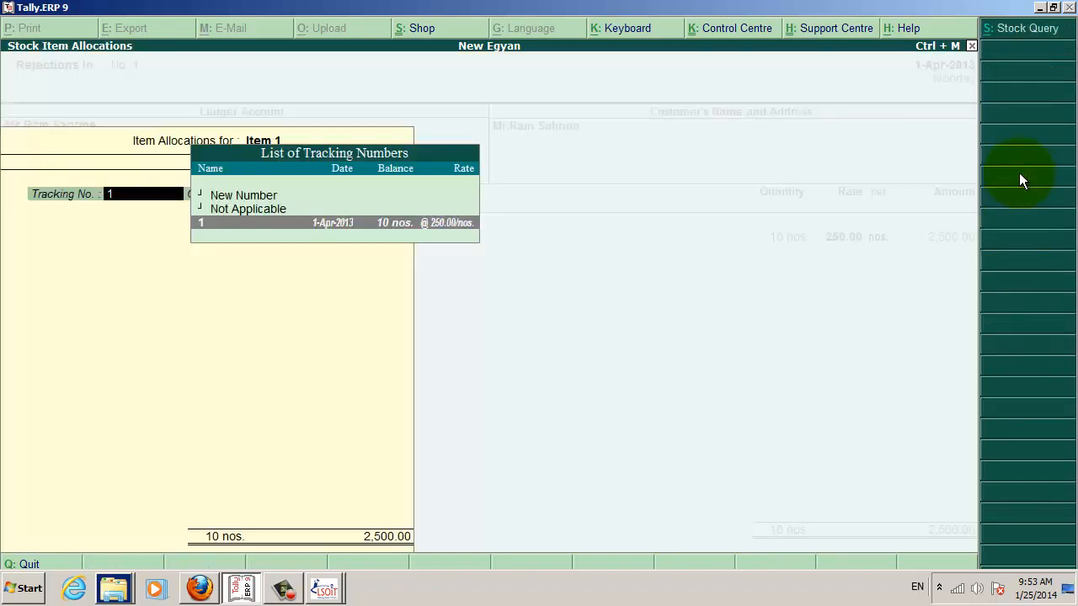
pyautogui.press('Return')
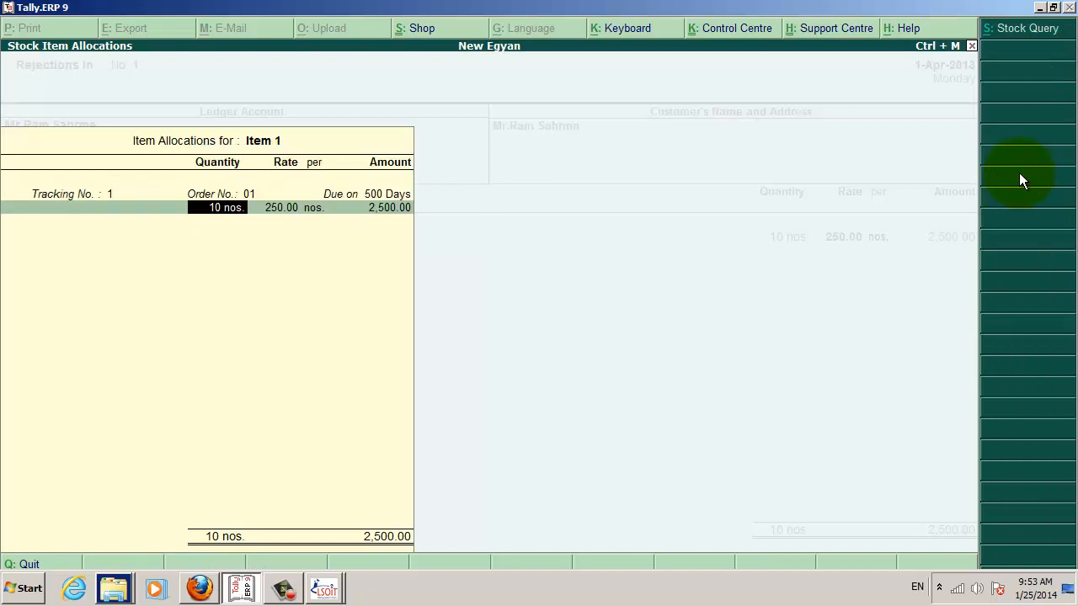
pyautogui.write('5')
pyautogui.press('Return')
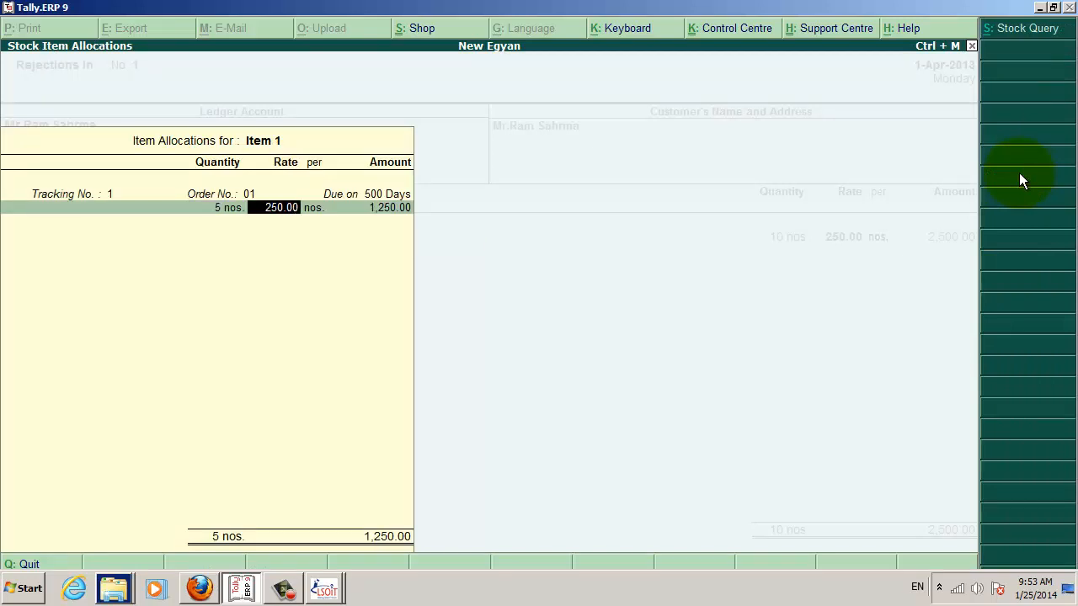
pyautogui.press('Return')
pyautogui.press('Return')
pyautogui.press('Return')
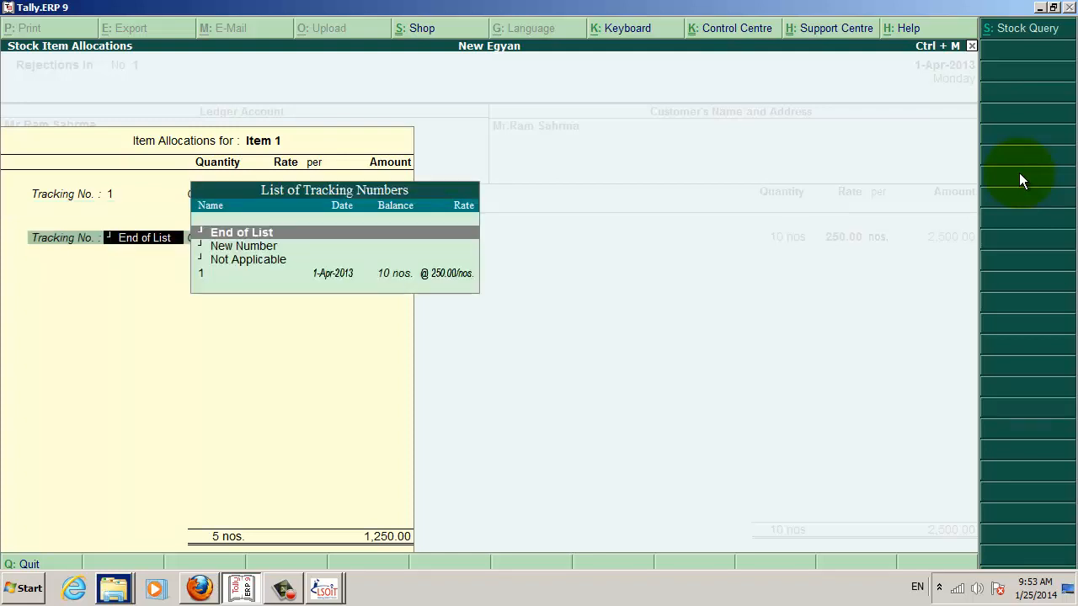
pyautogui.press('Return')
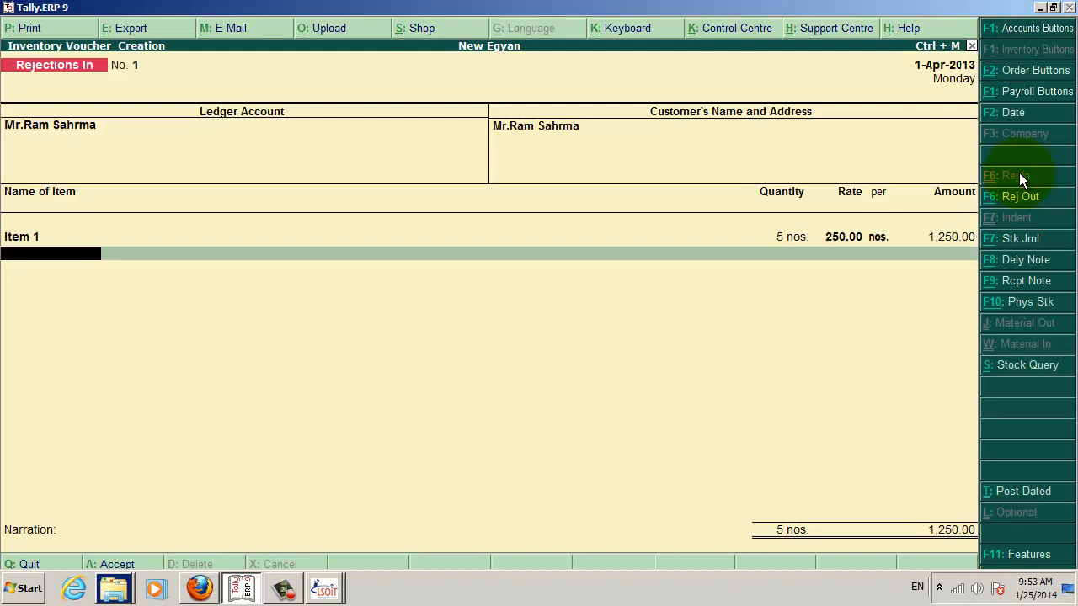
# End the item list and save the Rejections In voucher with a blank narration.
pyautogui.press('Return')
pyautogui.press('Return')
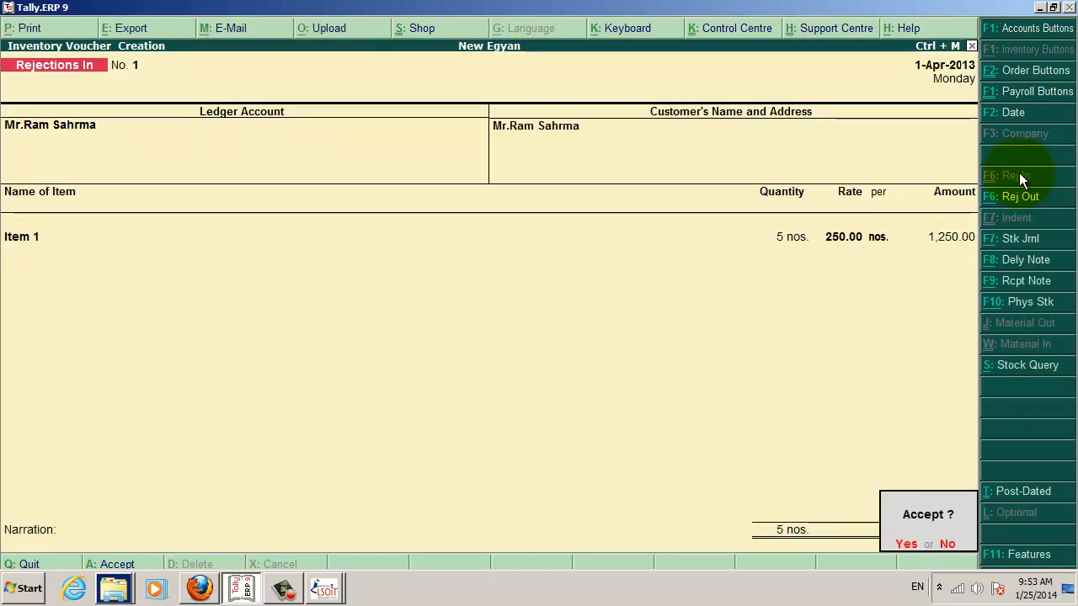
pyautogui.press('Return')
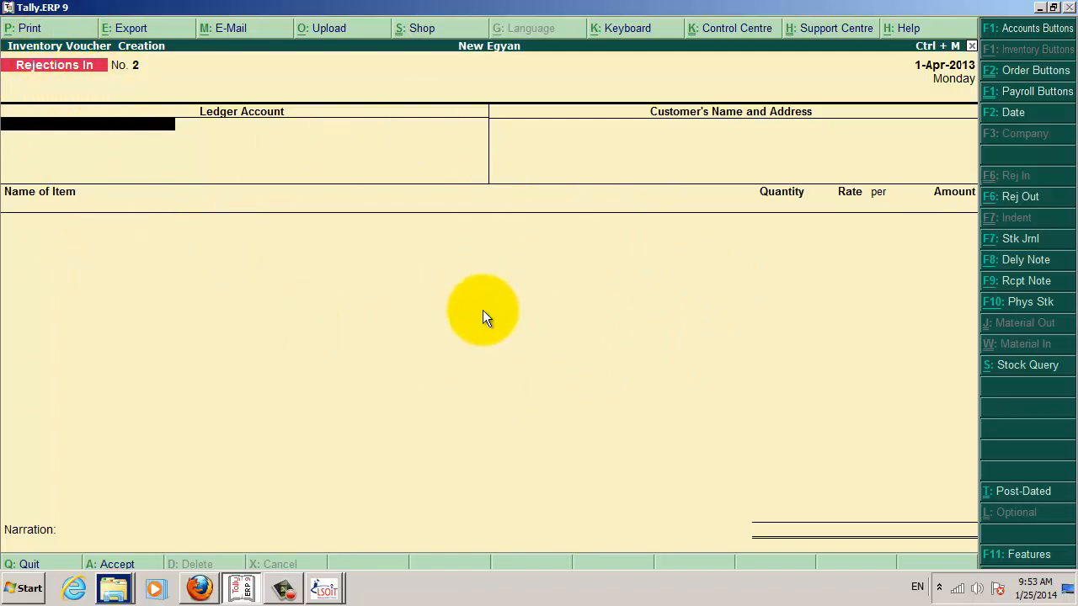
# View the blank Rejections Out voucher form, and quit inventory voucher entry without recording anything.
pyautogui.click(1019, 200)
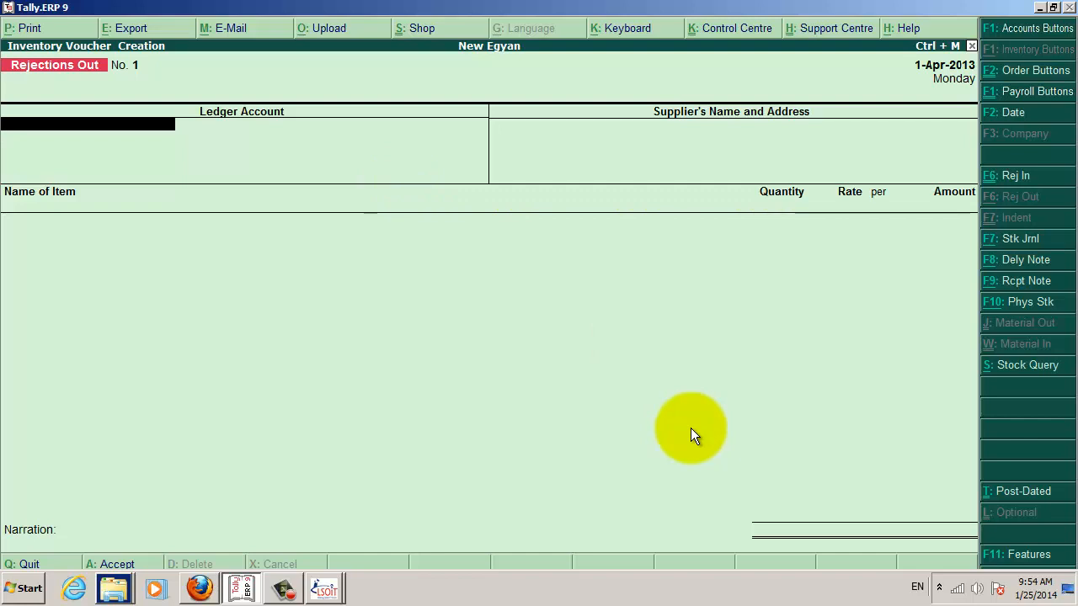
pyautogui.press('Escape')
pyautogui.press('y')
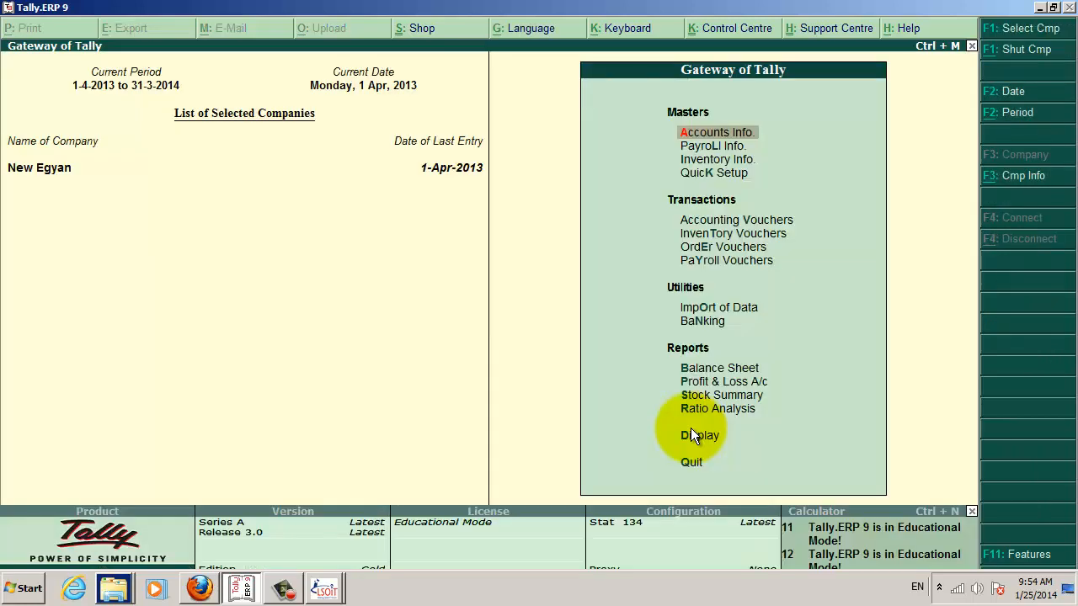
# Open a Sales voucher from the Gateway of Tally and choose the customer's ledger as the party account.
pyautogui.press('Down')
pyautogui.press('Down')
pyautogui.press('Down')
pyautogui.press('Down')
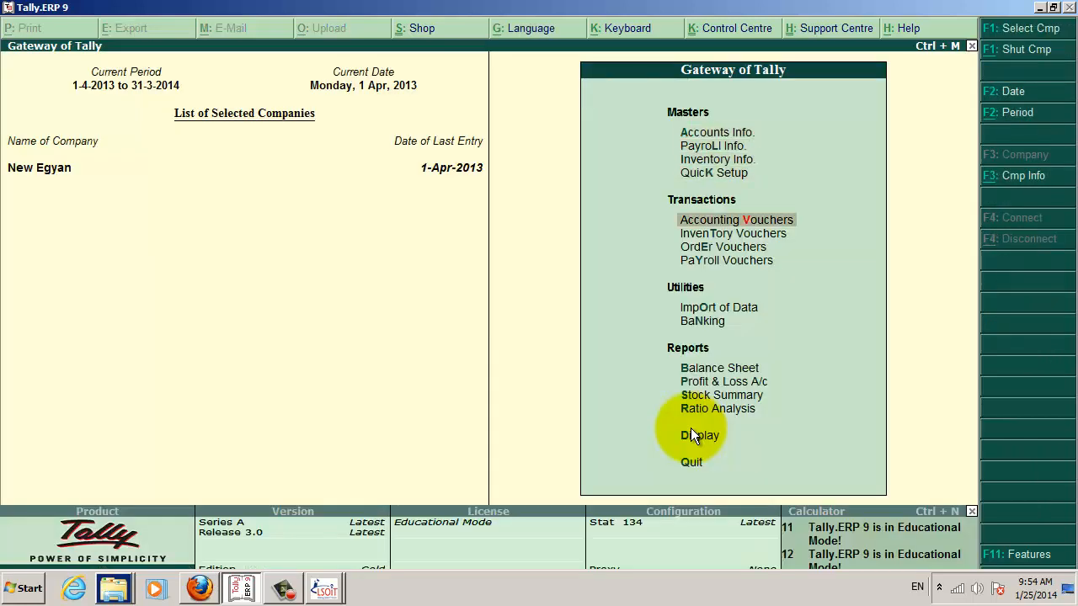
pyautogui.press('Return')
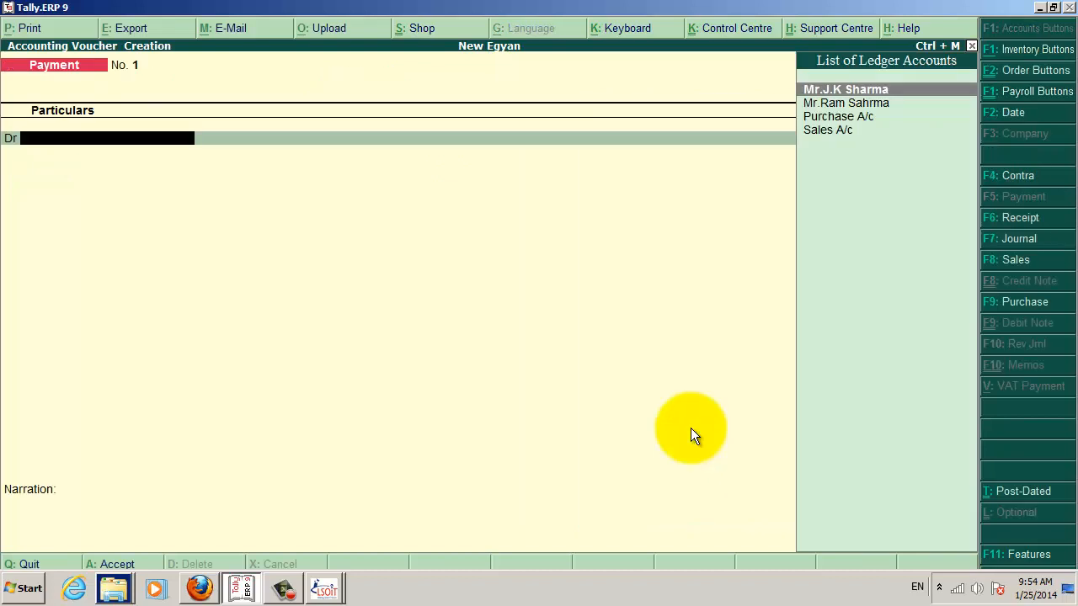
pyautogui.click(1013, 261)
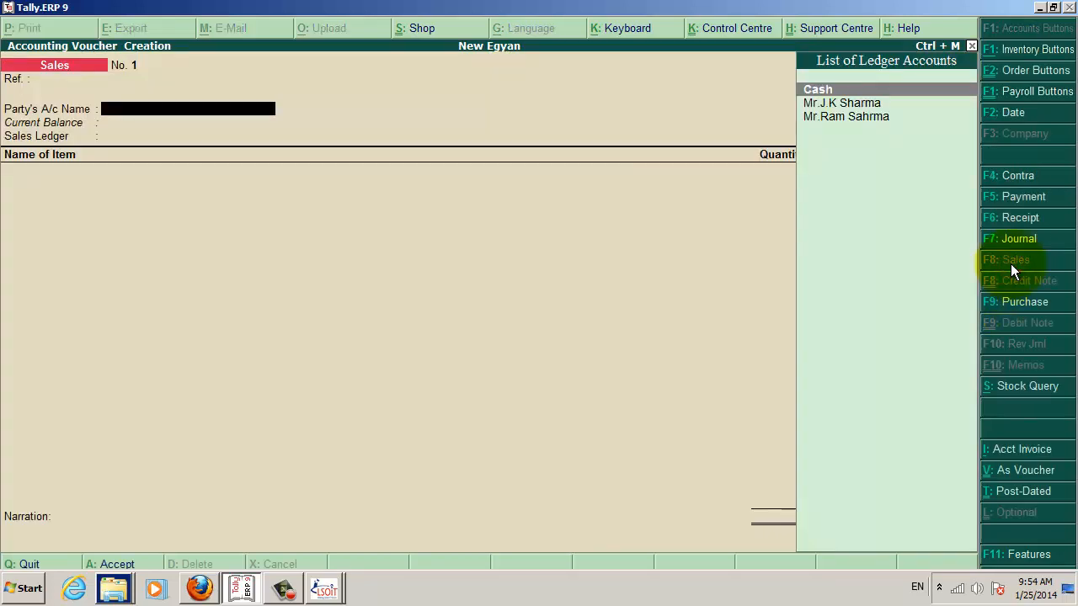
pyautogui.press('Down')
pyautogui.press('Down')
pyautogui.press('Return')
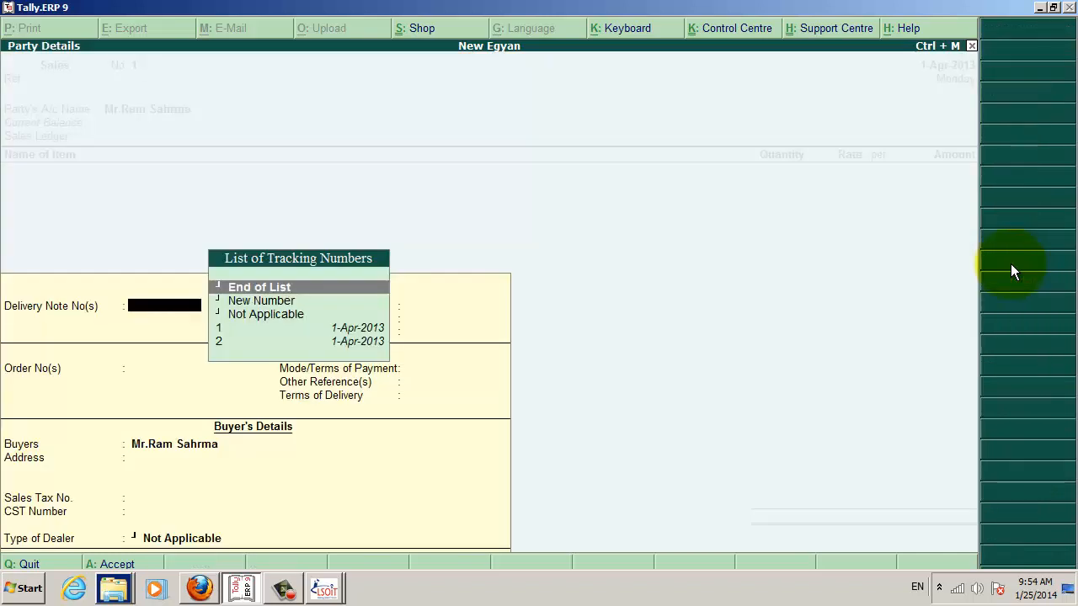
# Link the Sales voucher to delivery note numbers 1 and 2, accept the remaining party details, and use Sales A/c as the sales ledger.
pyautogui.press('Down')
pyautogui.press('Down')
pyautogui.press('Down')
pyautogui.press('Return')
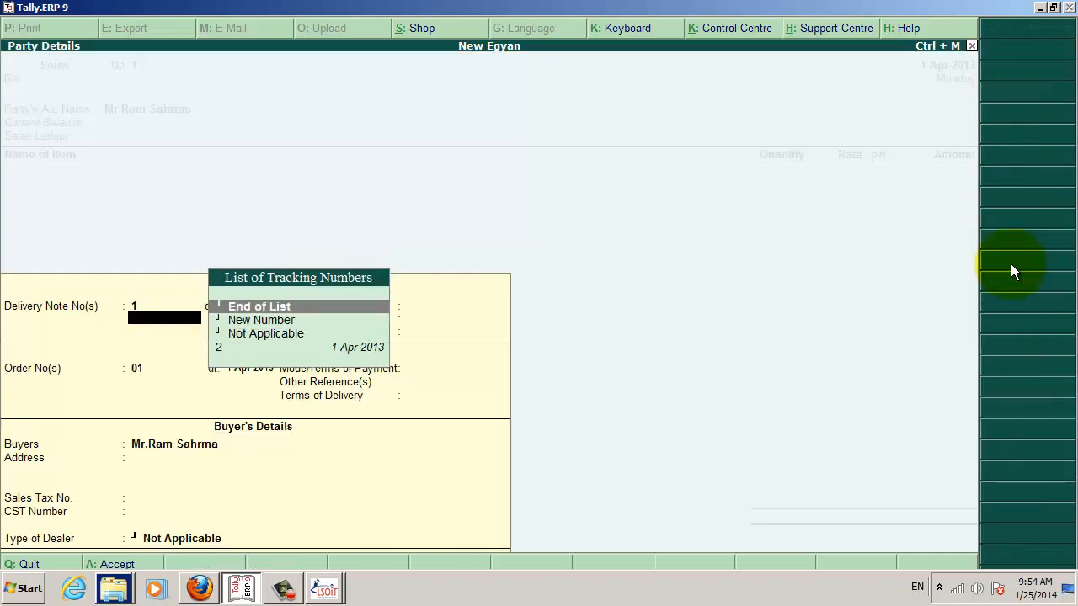
pyautogui.press('Return')
pyautogui.press('Return')
pyautogui.press('Return')
pyautogui.press('Return')
pyautogui.press('Return')
pyautogui.press('Return')
pyautogui.press('Return')
pyautogui.press('Return')
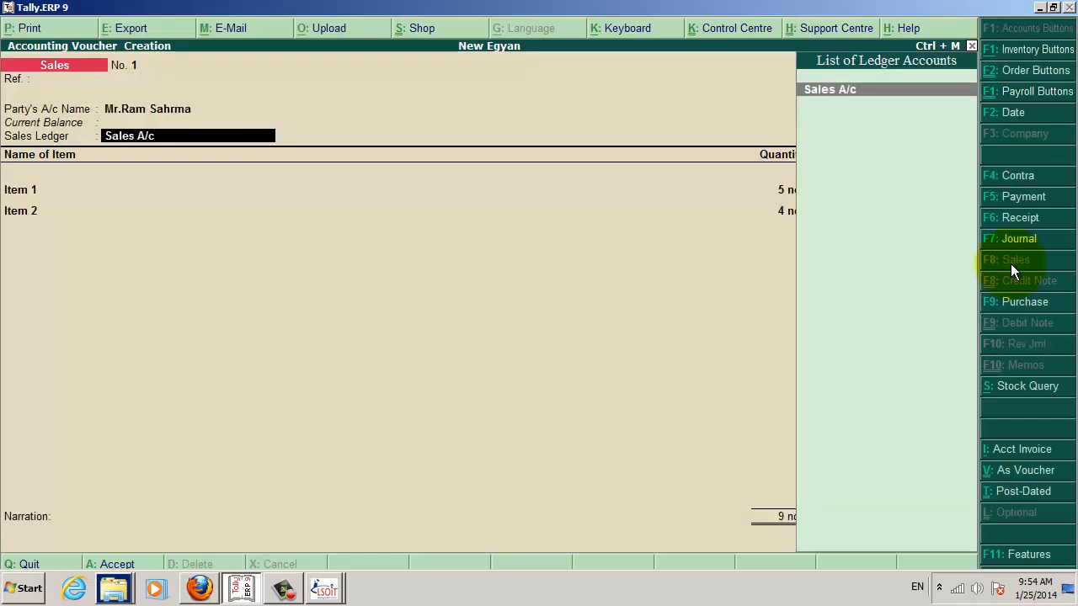
pyautogui.press('Return')
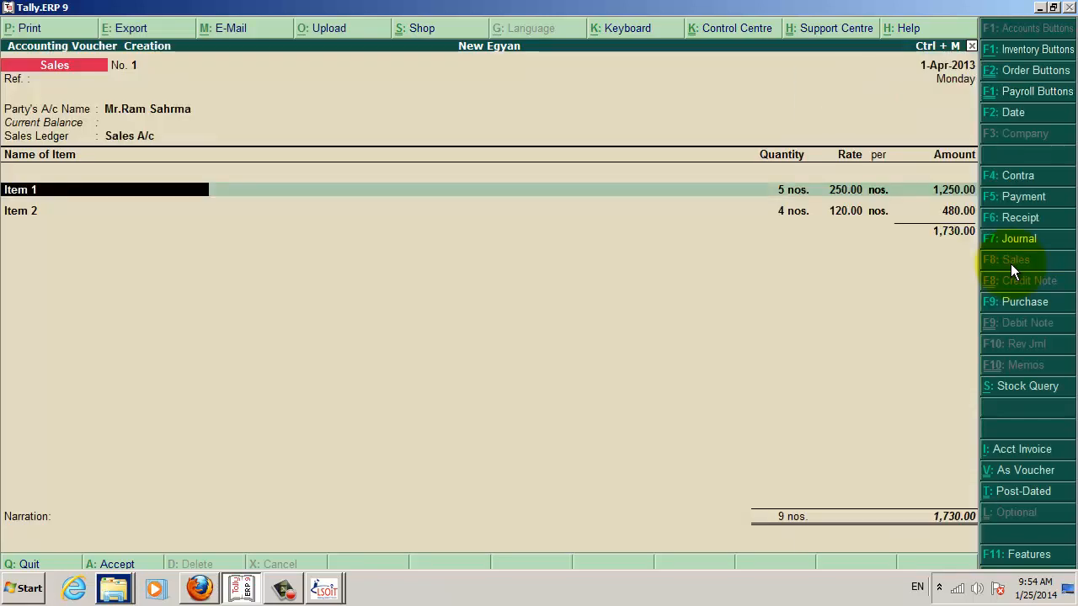
pyautogui.press('Return')
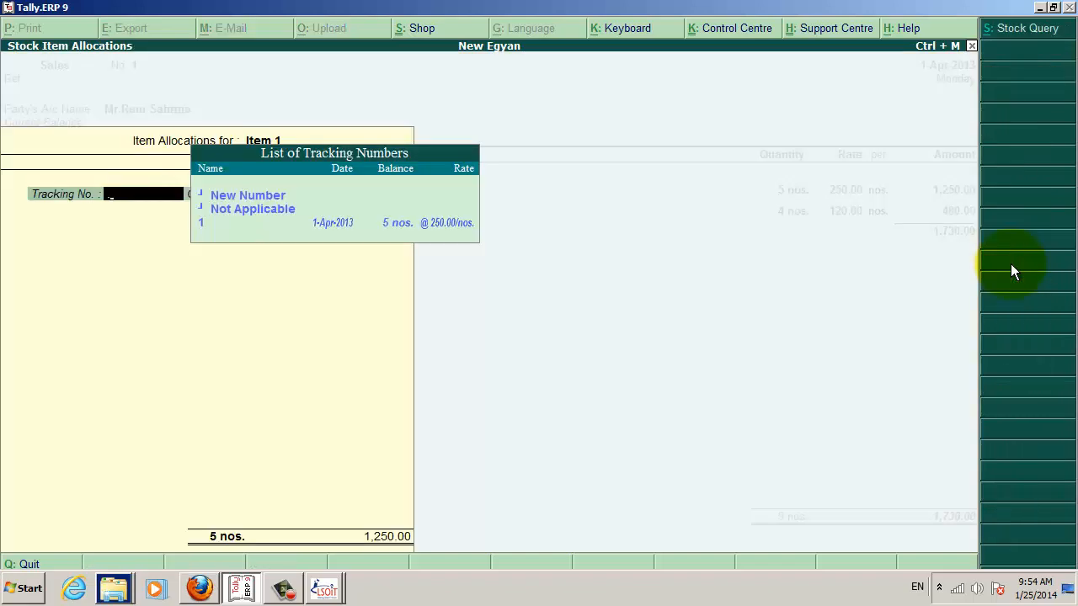
pyautogui.press('Escape')
pyautogui.press('y')
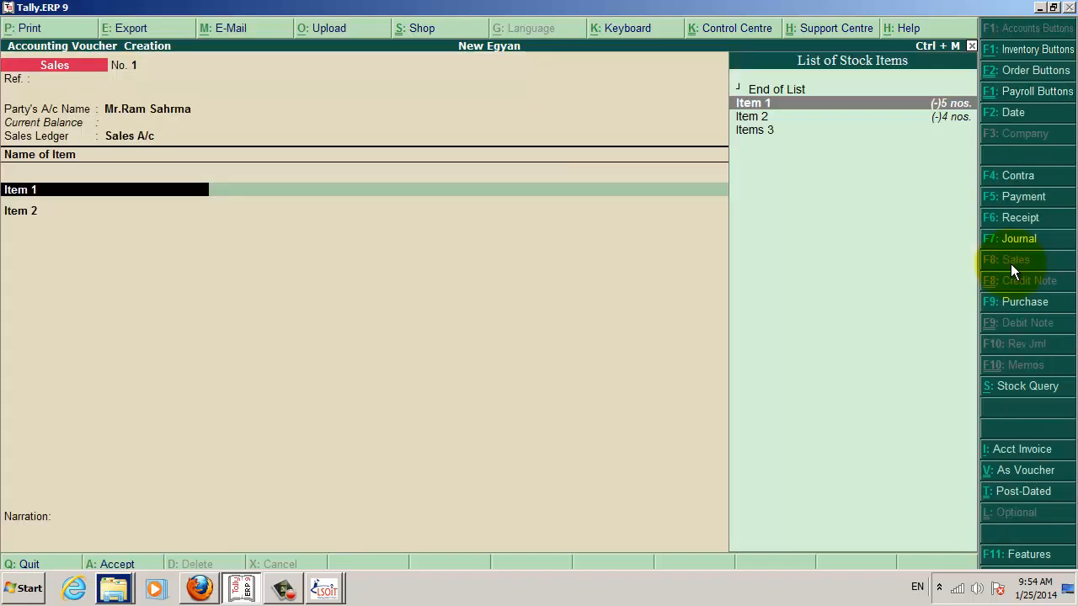
# Allocate Item 1 to tracking number 1, keeping 5 nos. at rate 250.00, and accept its amount.
pyautogui.press('Return')
pyautogui.write('1')
pyautogui.press('Return')
pyautogui.press('Return')
pyautogui.press('Return')
pyautogui.press('Return')
pyautogui.press('Return')
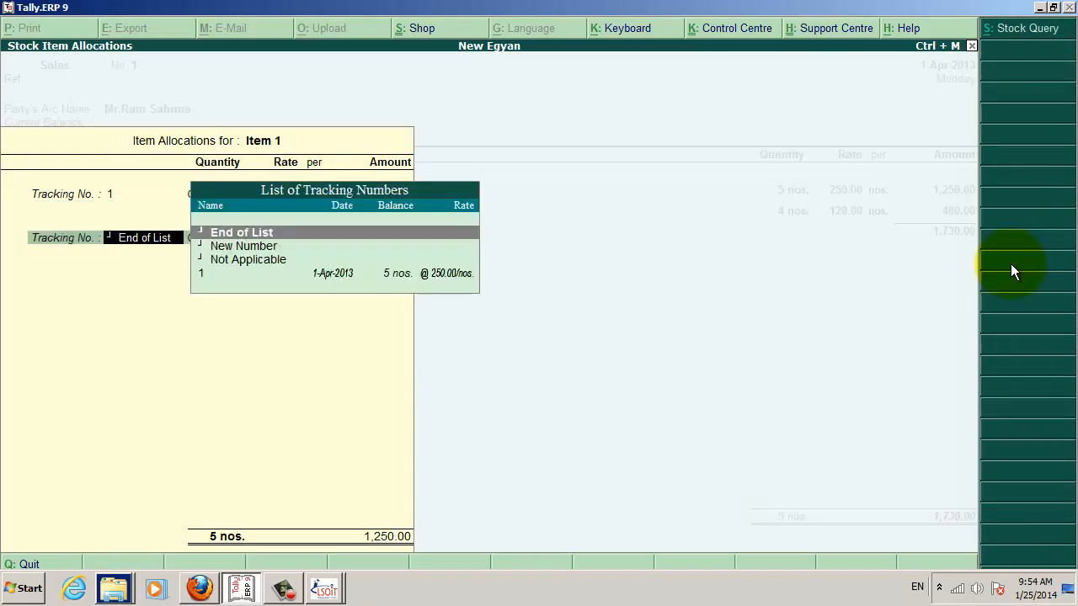
pyautogui.press('Return')
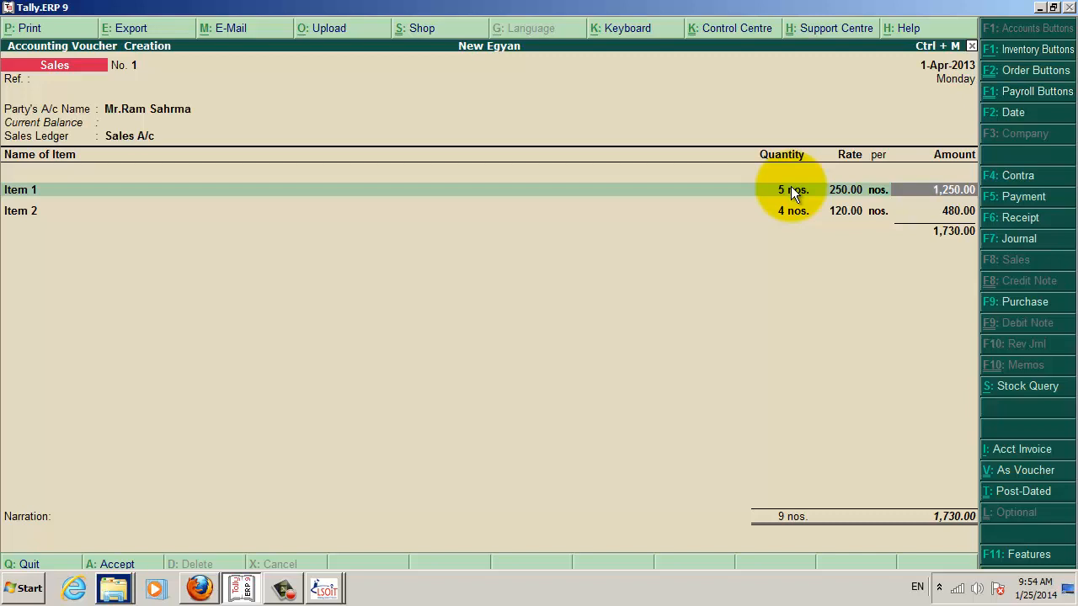
pyautogui.press('Return')
# Allocate Item 2 to tracking number 2, keeping 4 nos. at rate 120.00, and accept its amount.
pyautogui.press('Return')
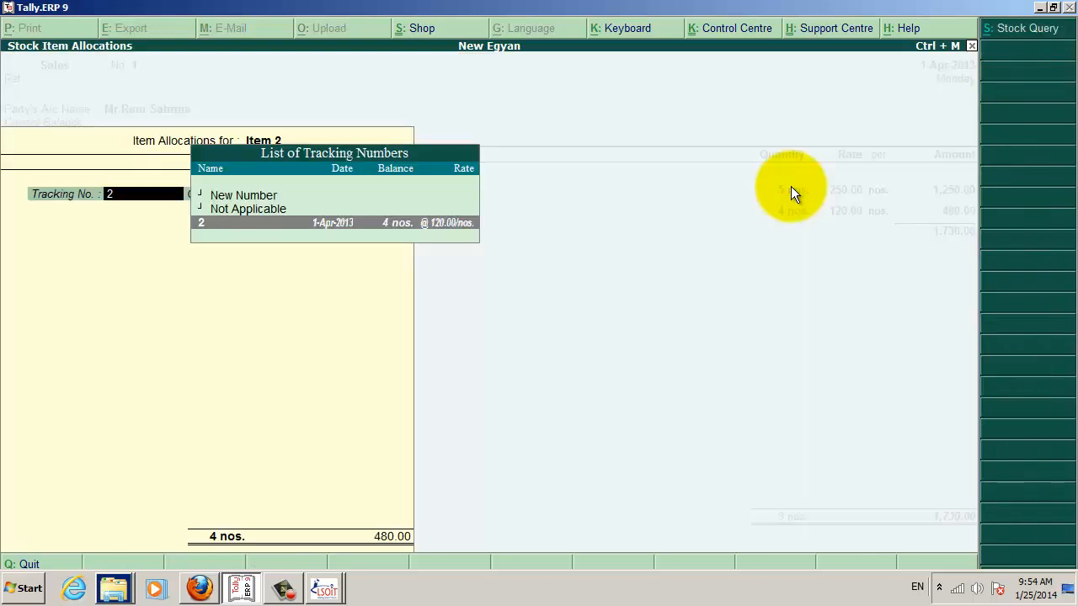
pyautogui.press('Return')
pyautogui.press('Return')
pyautogui.press('Return')
pyautogui.press('Return')
pyautogui.press('Return')
pyautogui.press('Return')
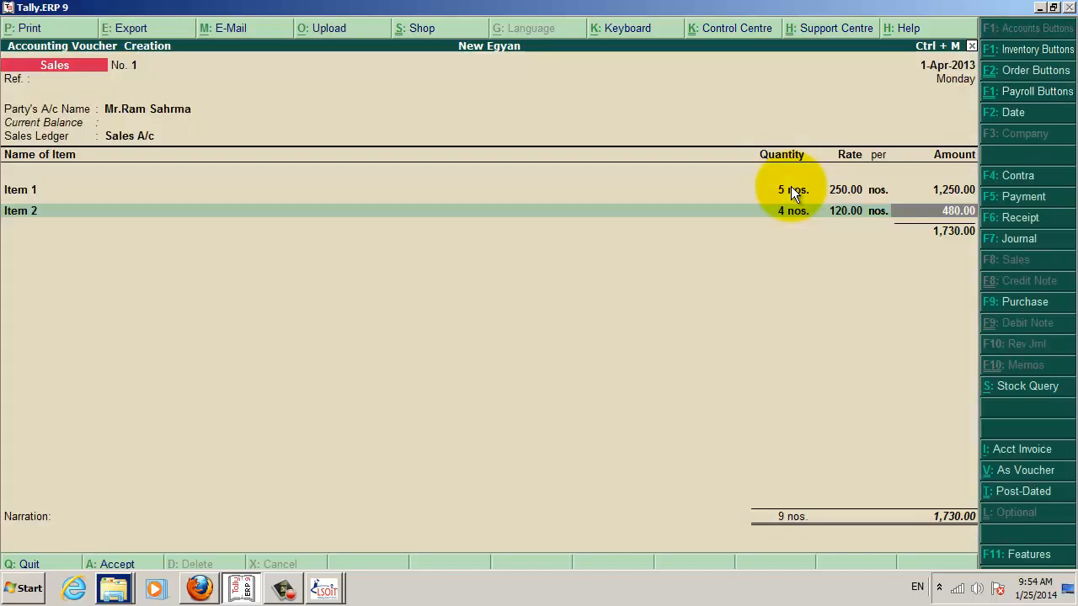
pyautogui.press('Return')
# End the item list, save the Sales voucher with a blank narration, and return to the Gateway of Tally.
pyautogui.press('Return')
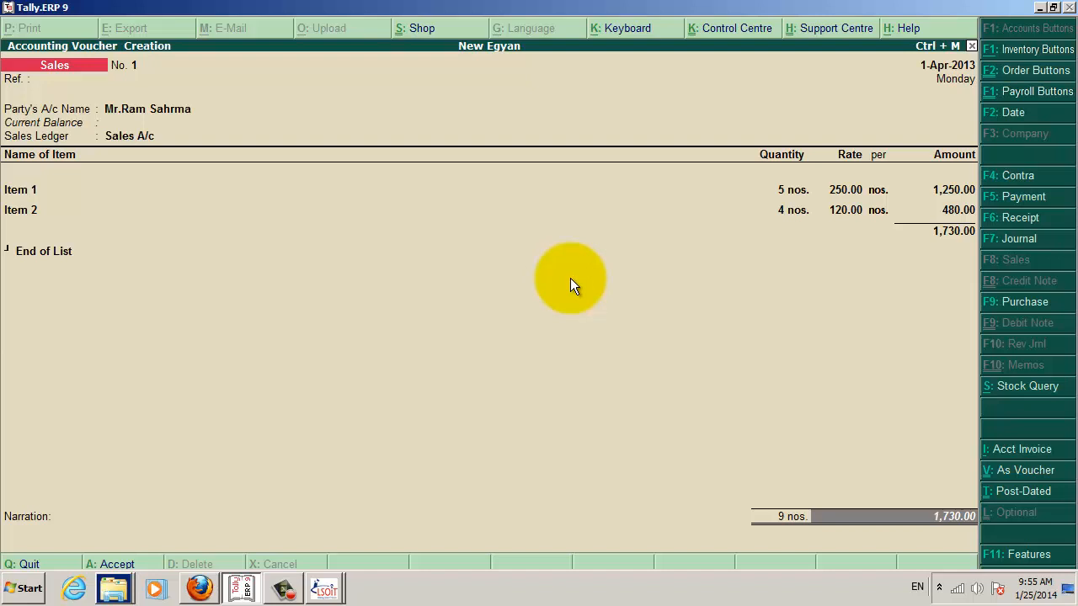
pyautogui.press('Return')
pyautogui.press('Return')
pyautogui.press('Return')
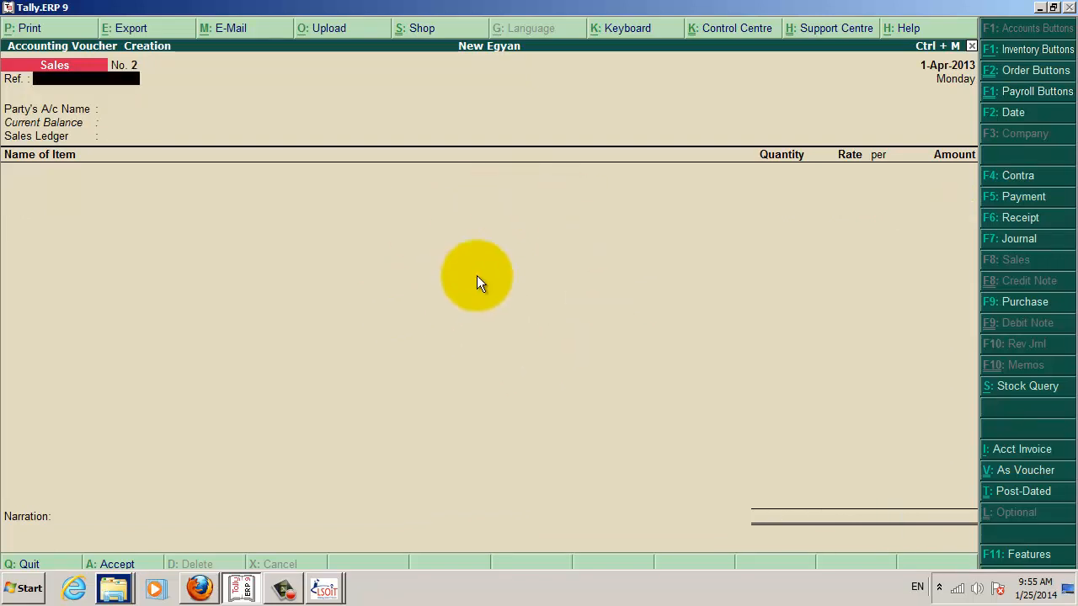
pyautogui.press('Escape')
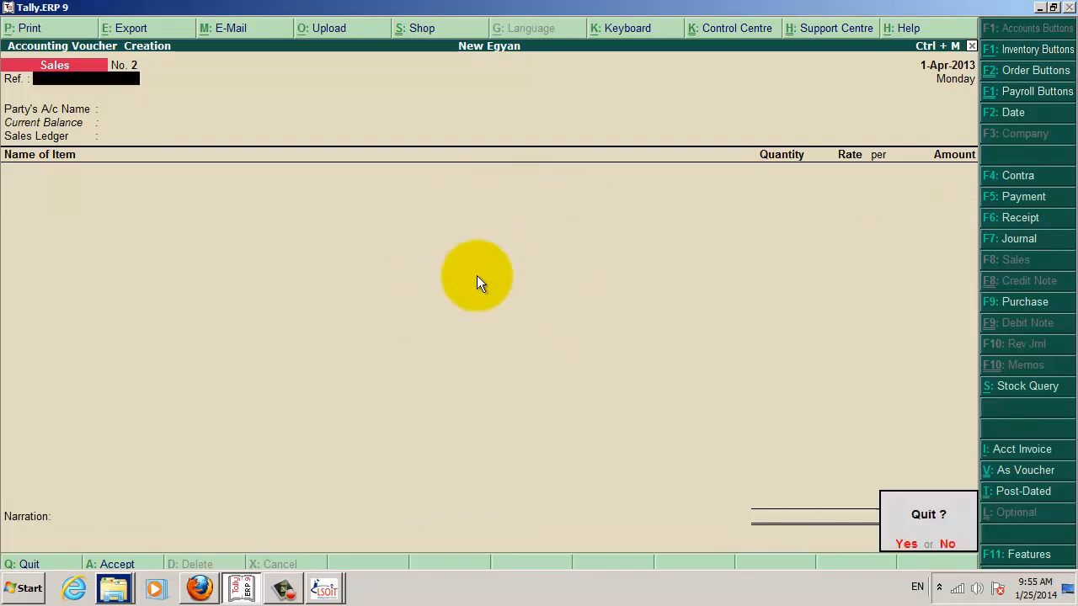
pyautogui.press('Return')
pyautogui.press('Escape')
pyautogui.press('Escape')
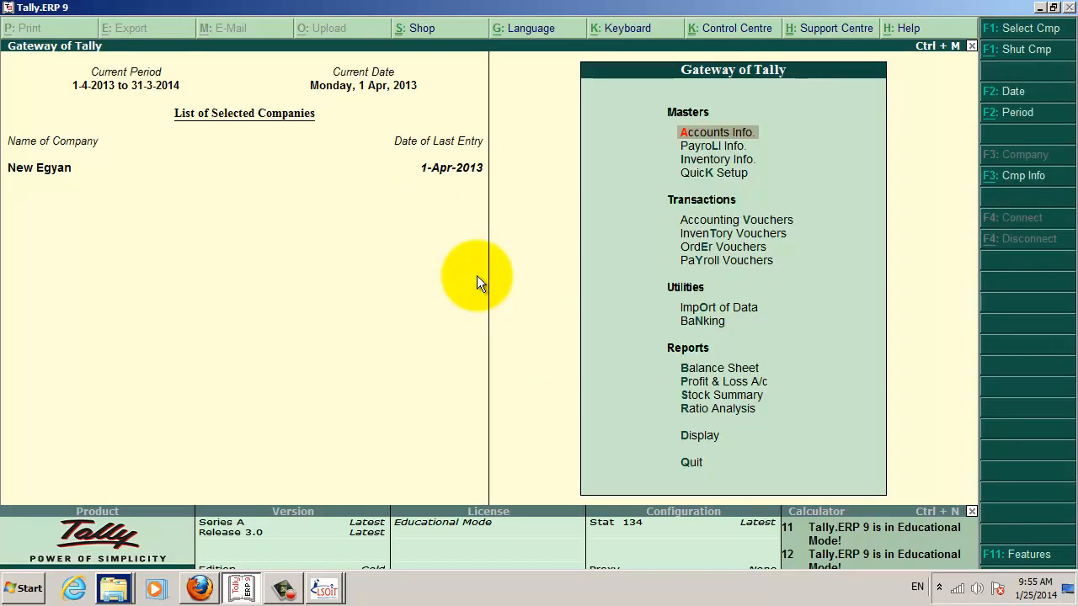
# Open inventory vouchers and page back through the saved Rejections In voucher to view Delivery Note No. 1.
pyautogui.press('Down')
pyautogui.press('Down')
pyautogui.press('Down')
pyautogui.press('Down')
pyautogui.press('Down')
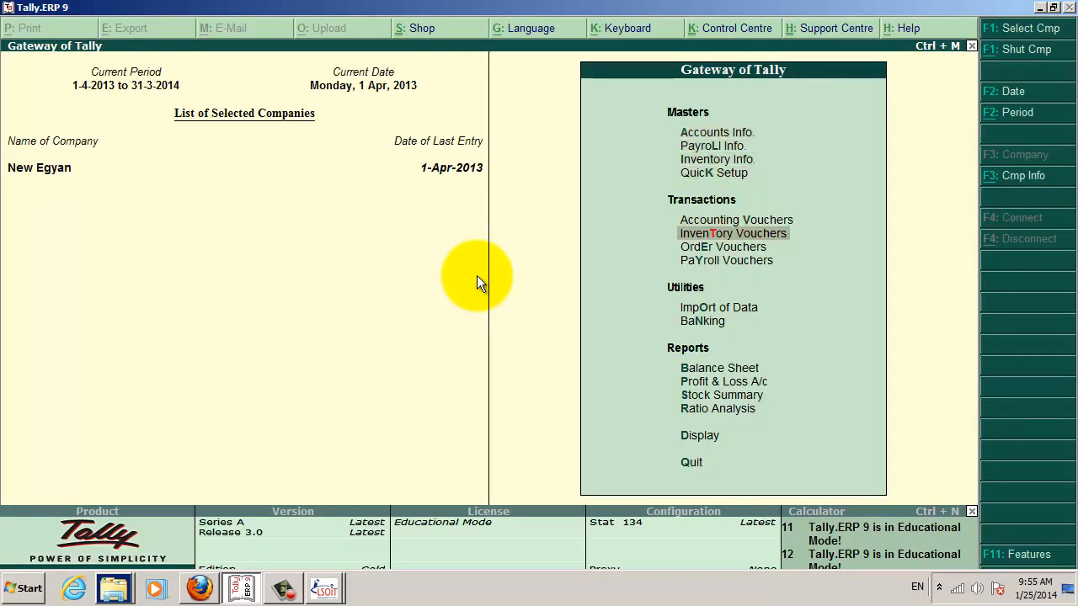
pyautogui.press('Return')
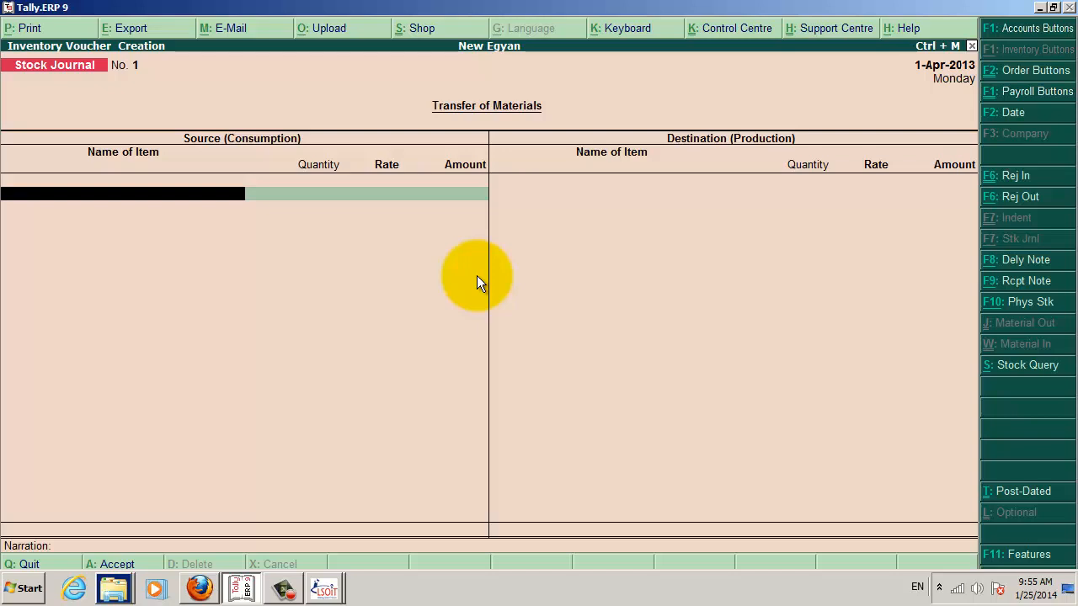
pyautogui.press('pageup')
pyautogui.press('pageup')
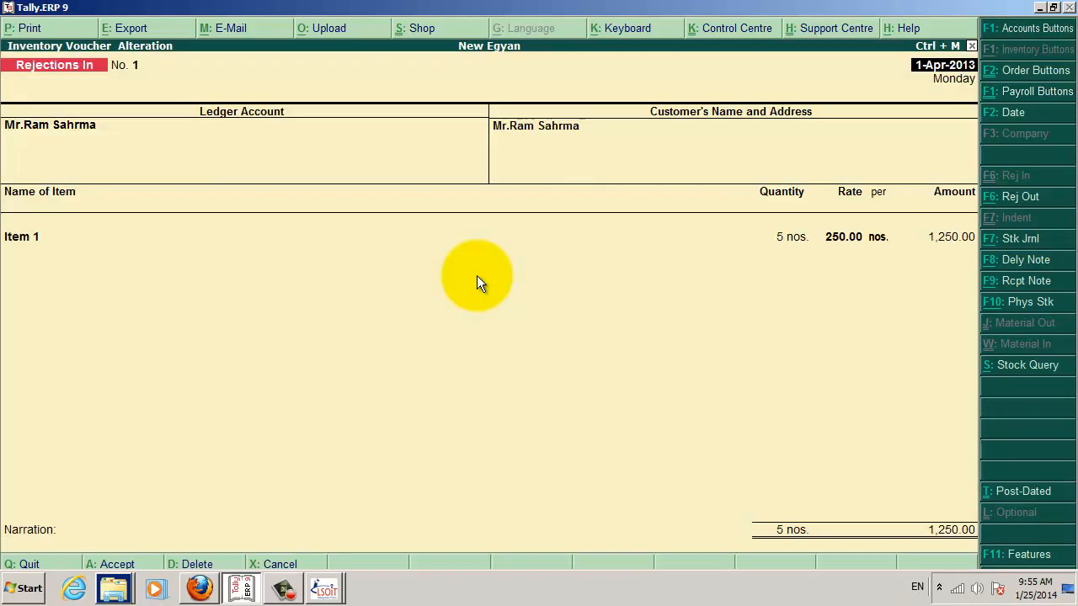
pyautogui.press('pageup')
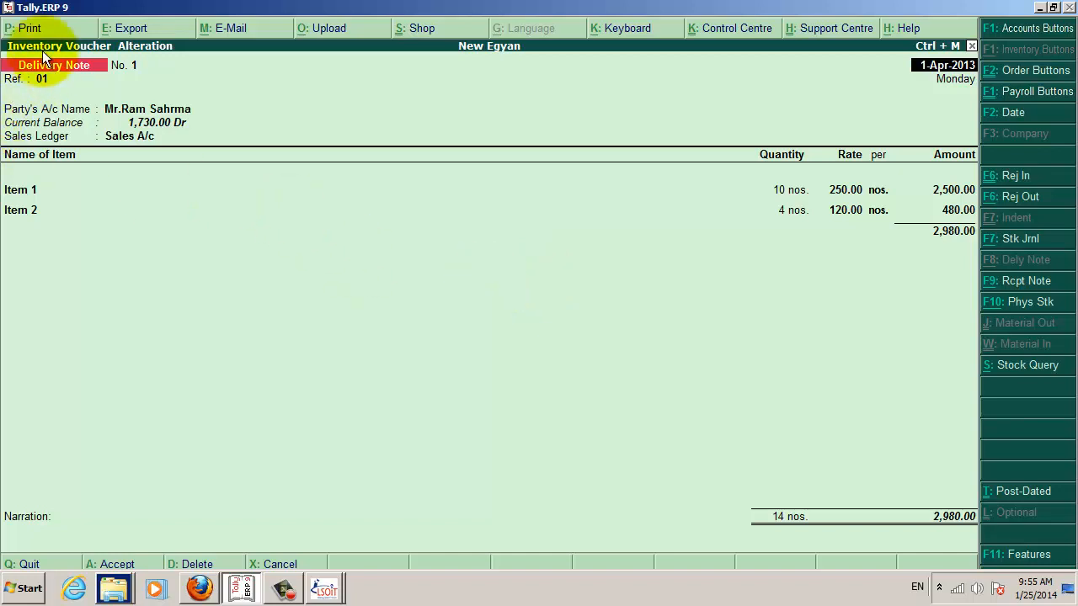
# Show the print preview of Delivery Note No. 1, zoom in to read it down to the signatory section, and zoom back out.
pyautogui.click(32, 29)
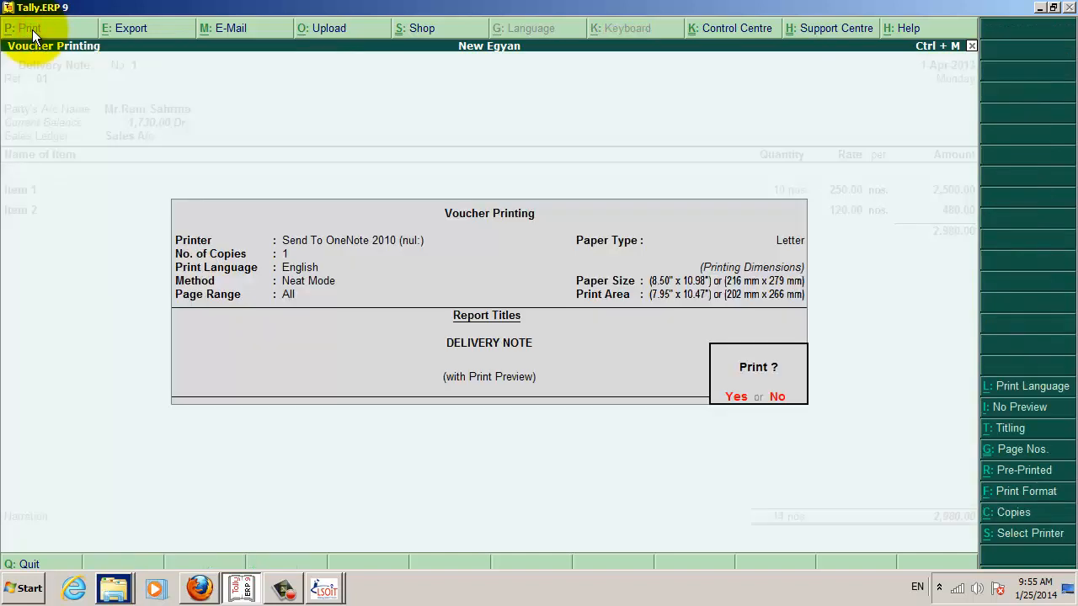
pyautogui.press('Return')
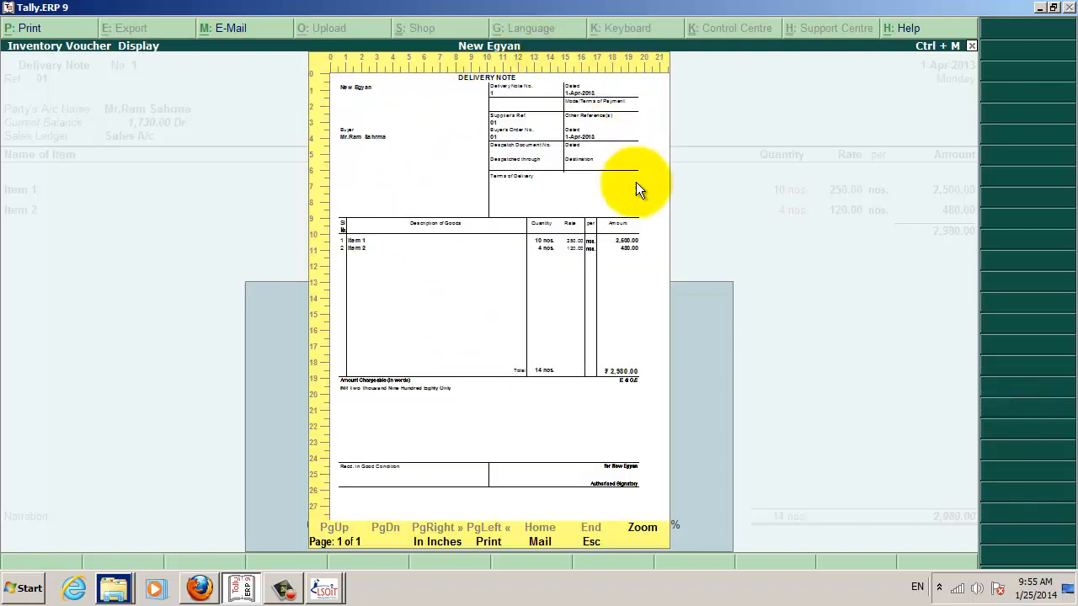
pyautogui.click(642, 530)
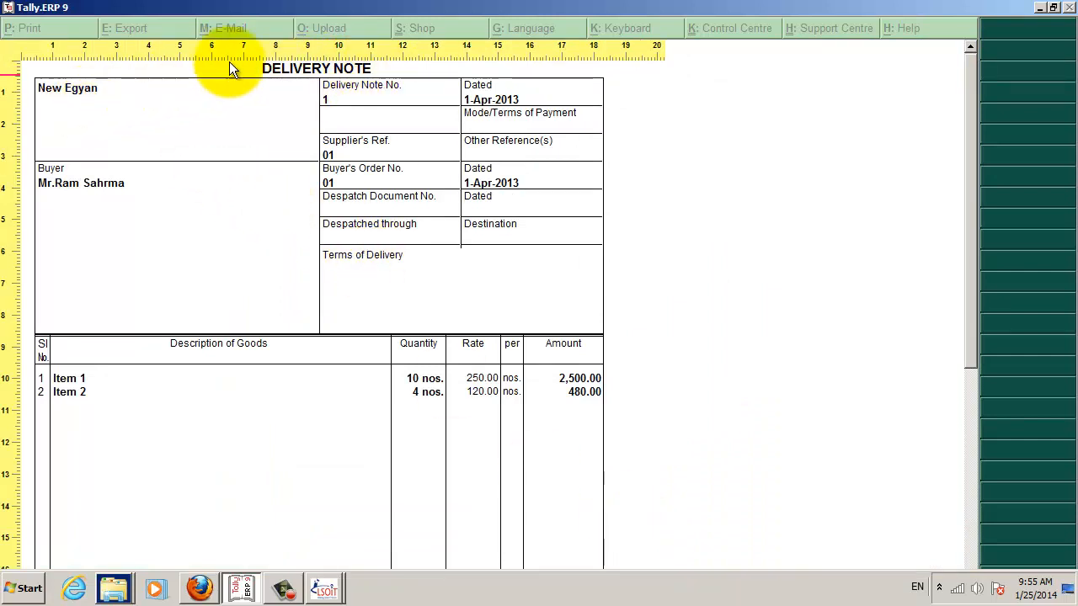
pyautogui.scroll(-3, 404, 244)
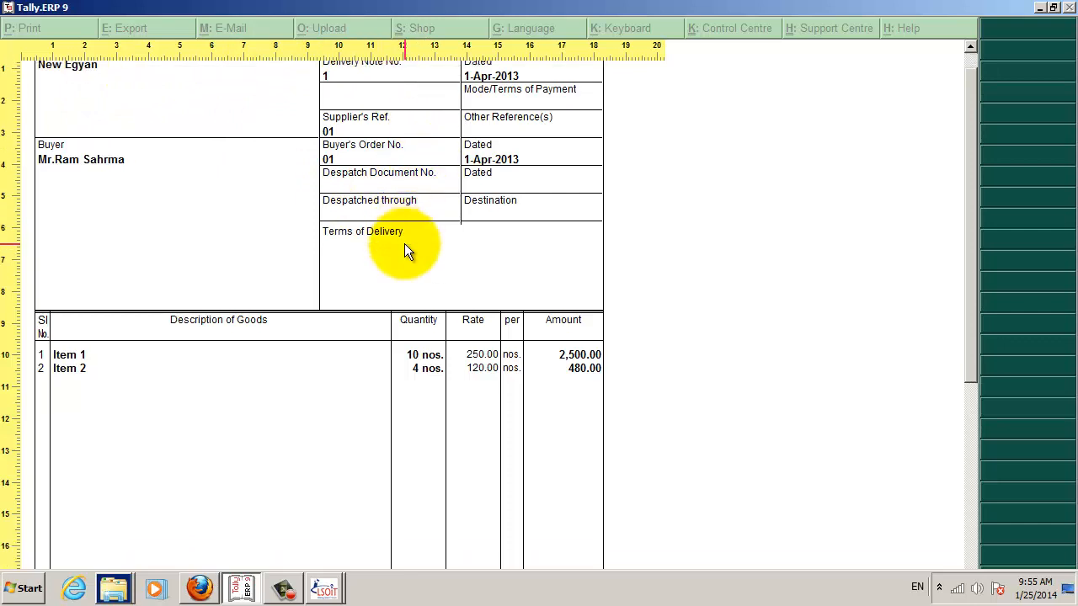
pyautogui.scroll(-4, 404, 243)
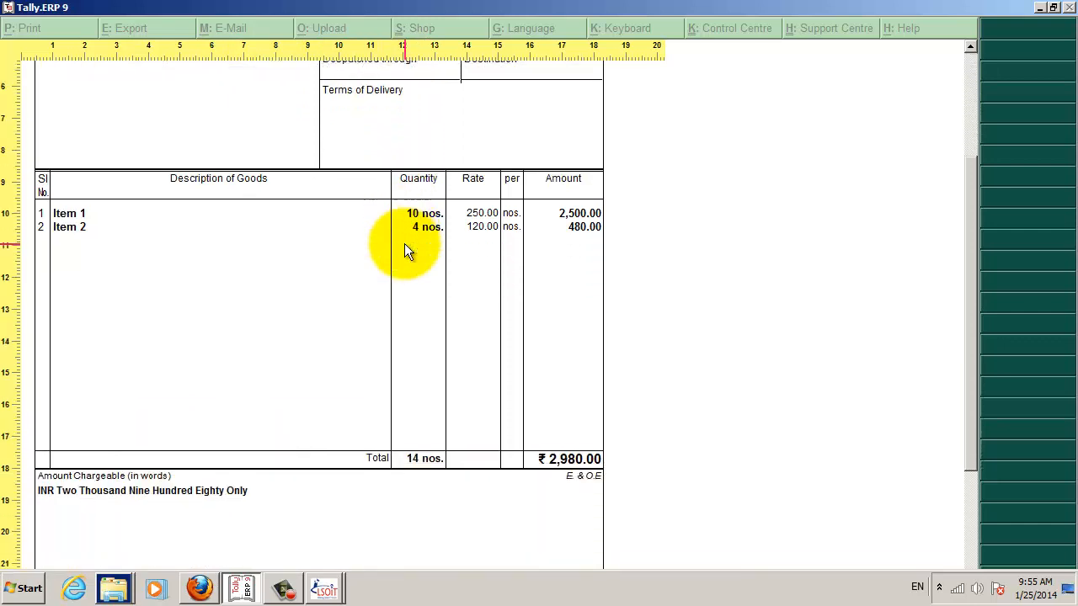
pyautogui.scroll(-3, 404, 243)
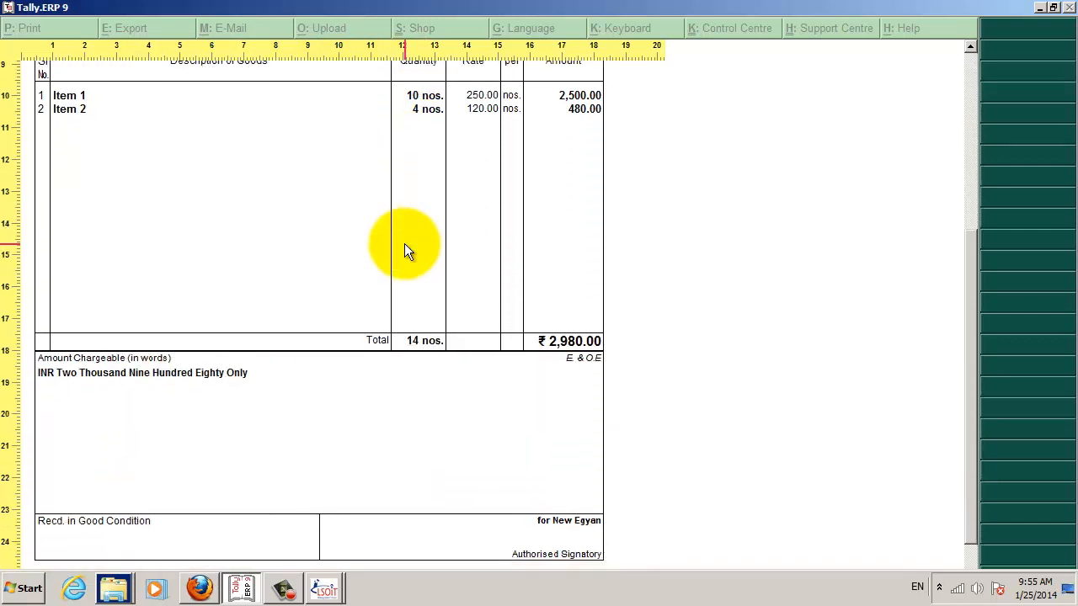
pyautogui.hotkey('alt', 'z')
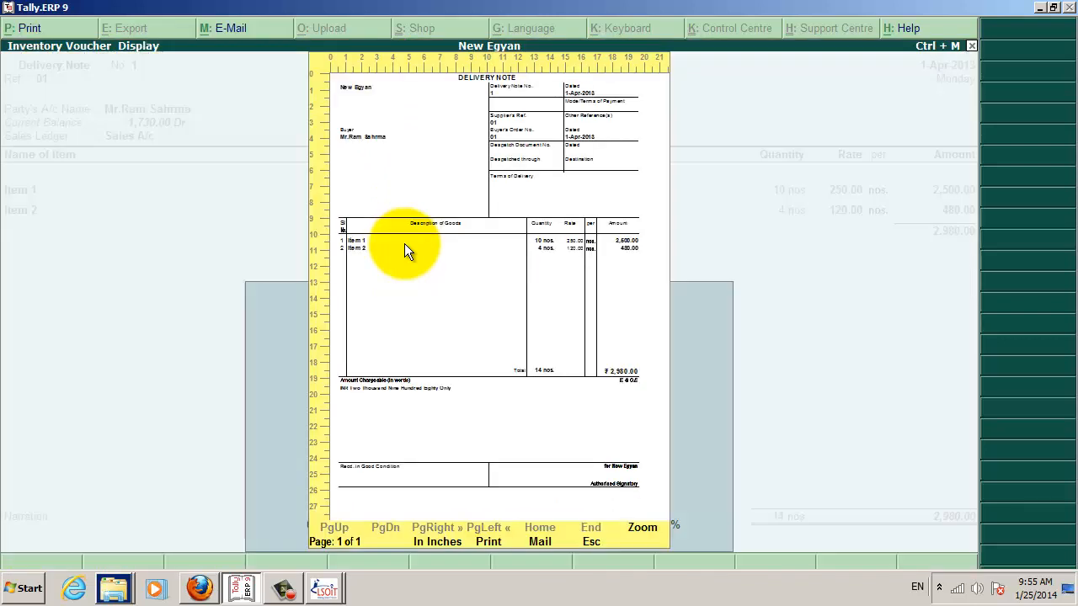
# Close the print preview, quit the delivery note screens without saving, and return to the Gateway of Tally.
pyautogui.press('Escape')
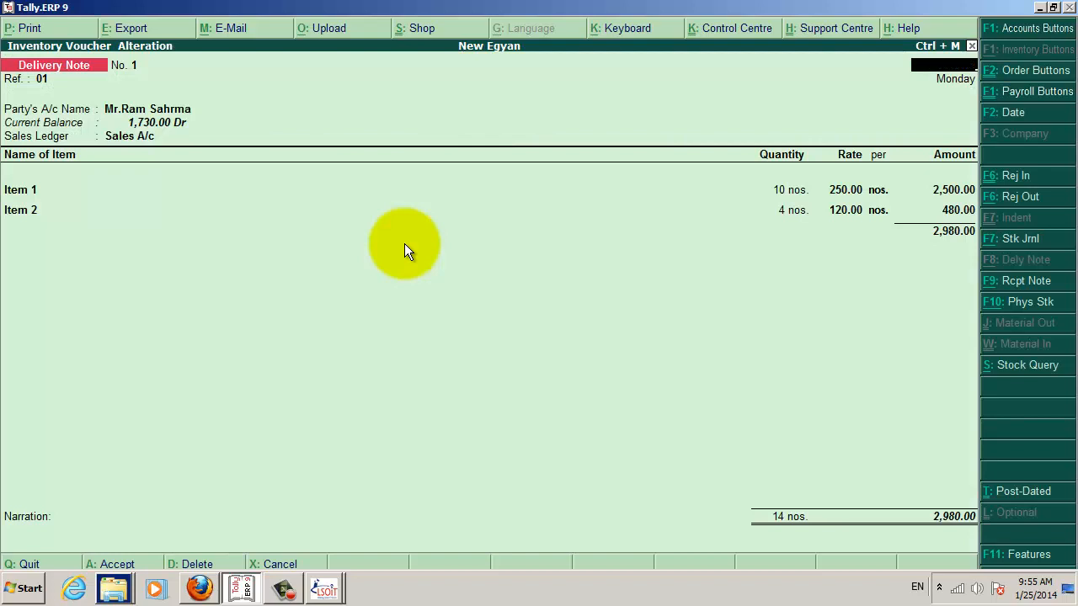
pyautogui.press('Escape')
pyautogui.press('y')
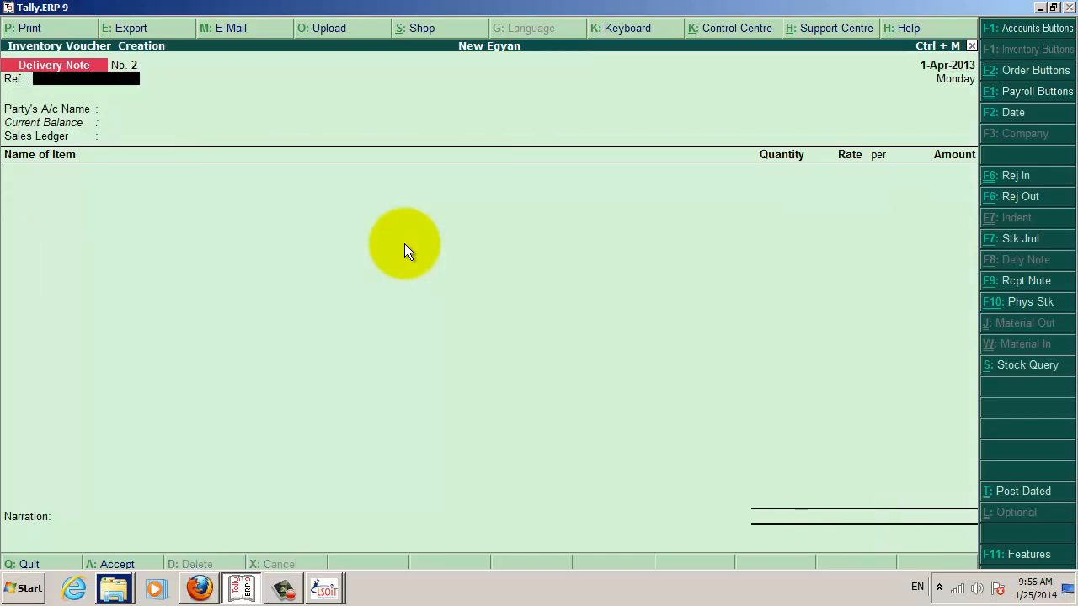
pyautogui.press('Escape')
pyautogui.press('y')
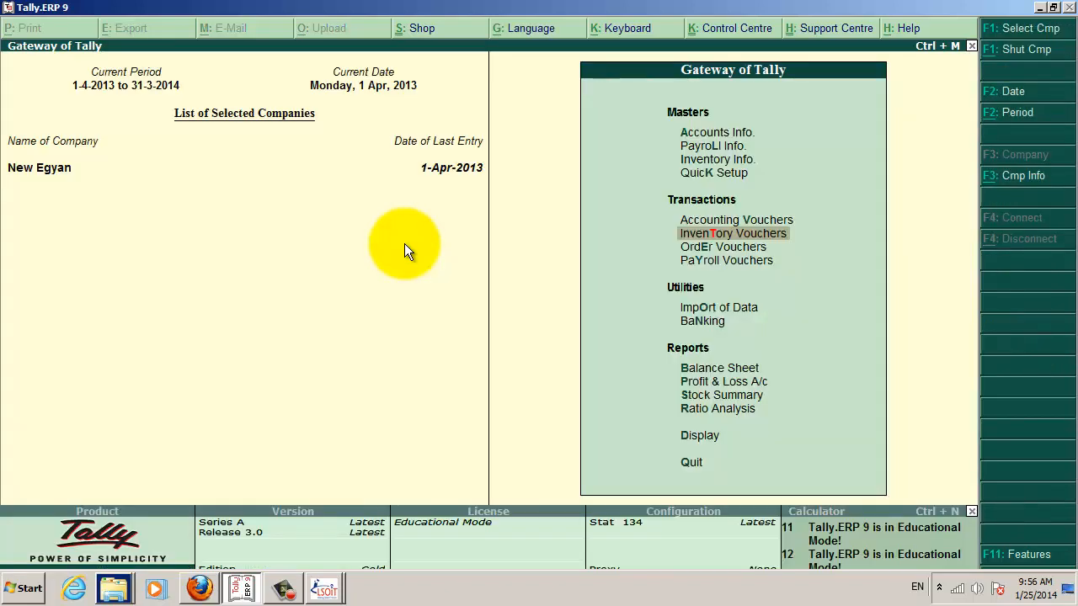
# Display the Day Book for New Egyan.
pyautogui.press('Down')
pyautogui.press('Down')
pyautogui.press('Down')
pyautogui.press('Down')
pyautogui.press('Down')
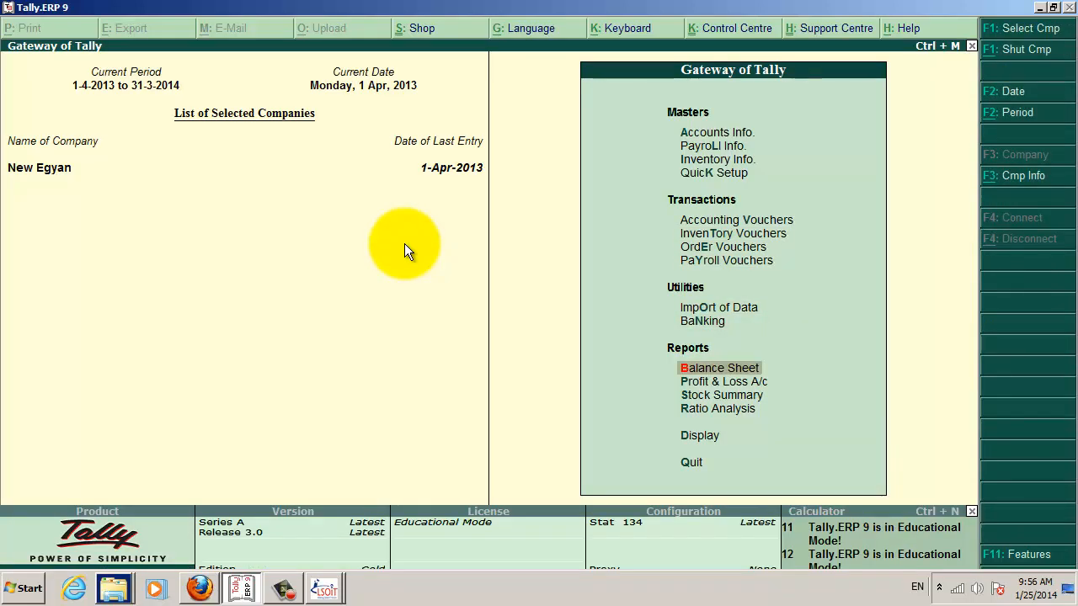
pyautogui.press('Down')
pyautogui.press('Down')
pyautogui.press('Down')
pyautogui.press('Down')
pyautogui.press('Return')
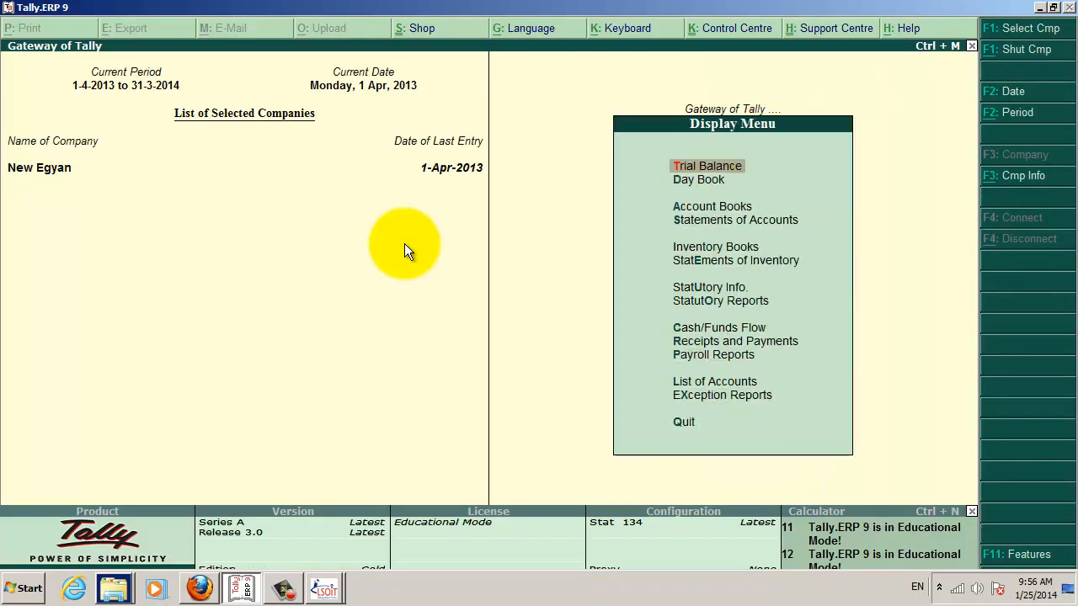
pyautogui.press('Down')
pyautogui.press('Return')
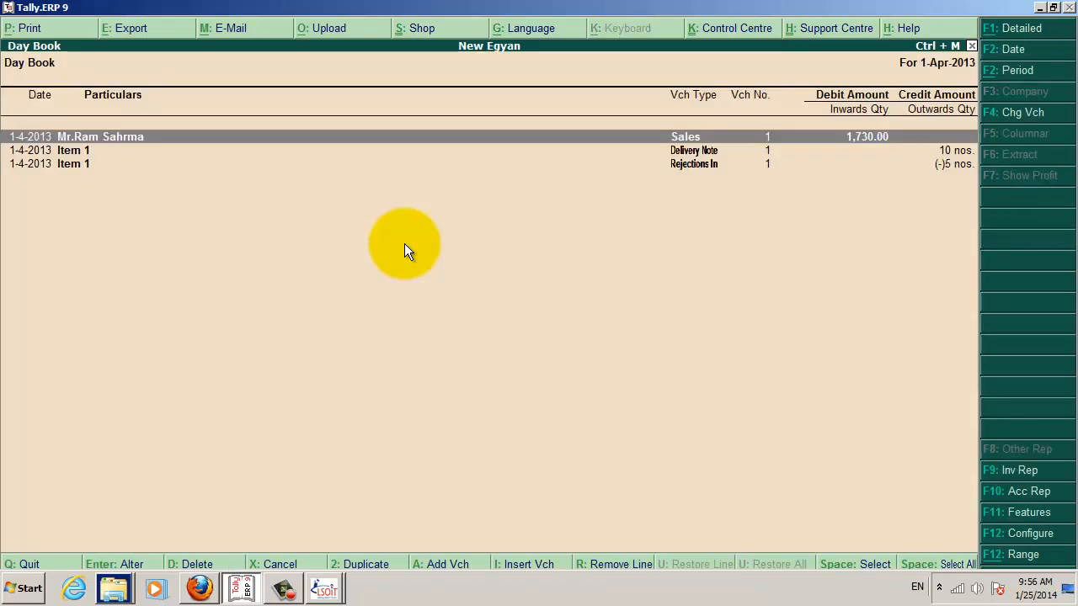
# View Delivery Note No. 1 from the Day Book and return to the voucher list without altering it.
pyautogui.click(687, 151)
pyautogui.click(686, 149)
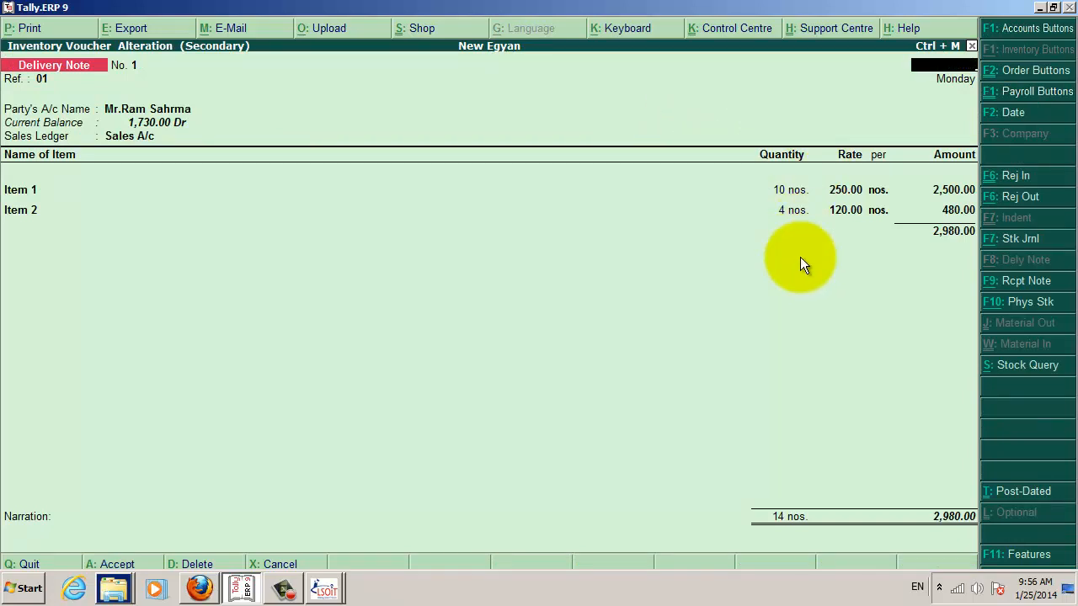
pyautogui.press('Escape')
pyautogui.press('Return')
# View the Rejections In voucher No. 1 from the Day Book, quit it unchanged, and return to the Display Menu.
pyautogui.press('Down')
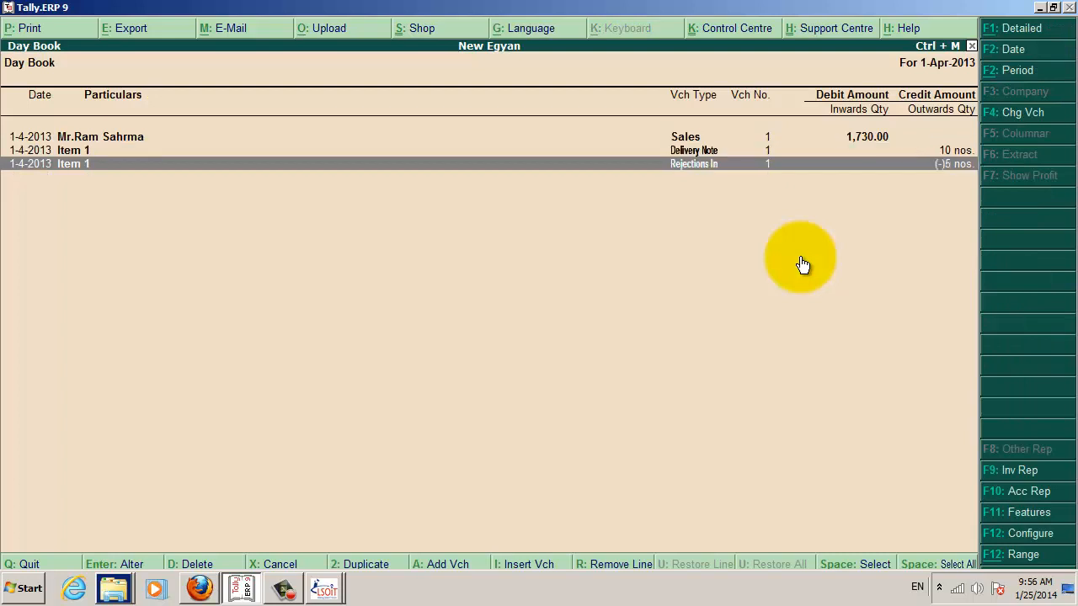
pyautogui.press('Return')
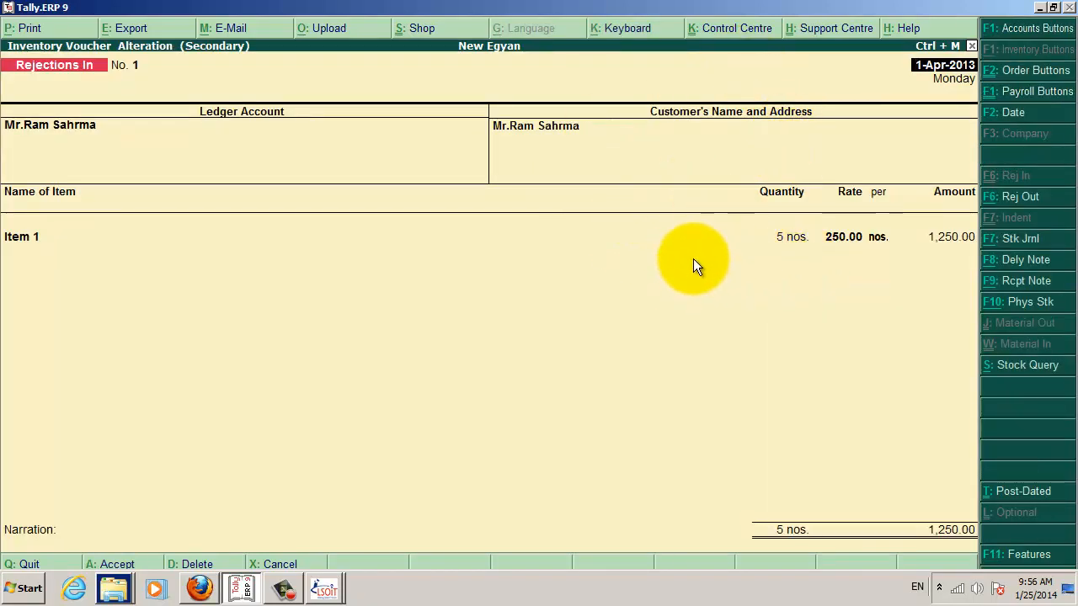
pyautogui.press('Escape')
pyautogui.press('Return')
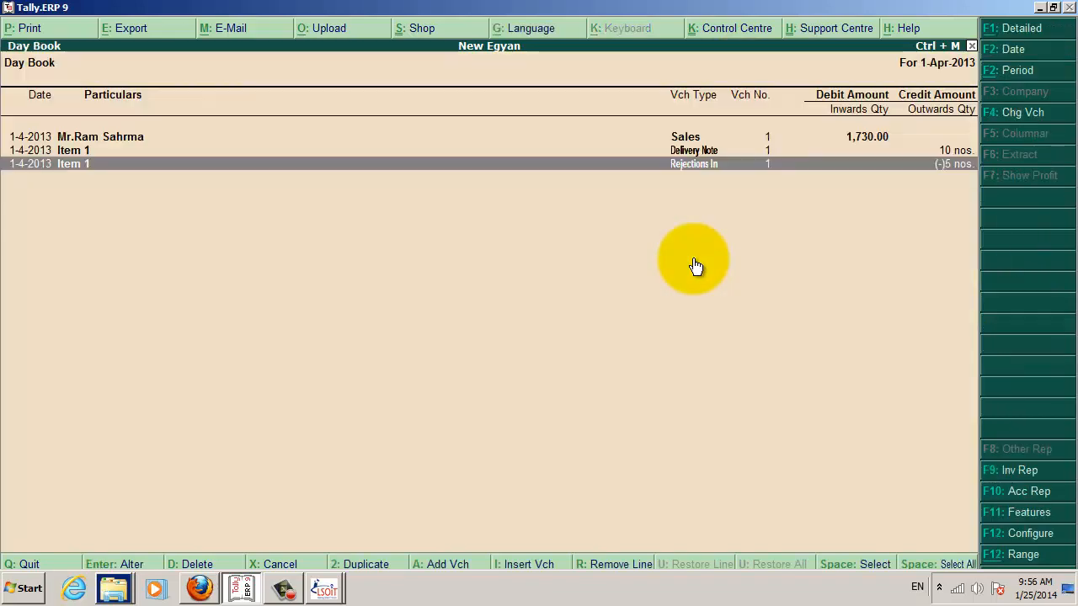
pyautogui.press('Escape')
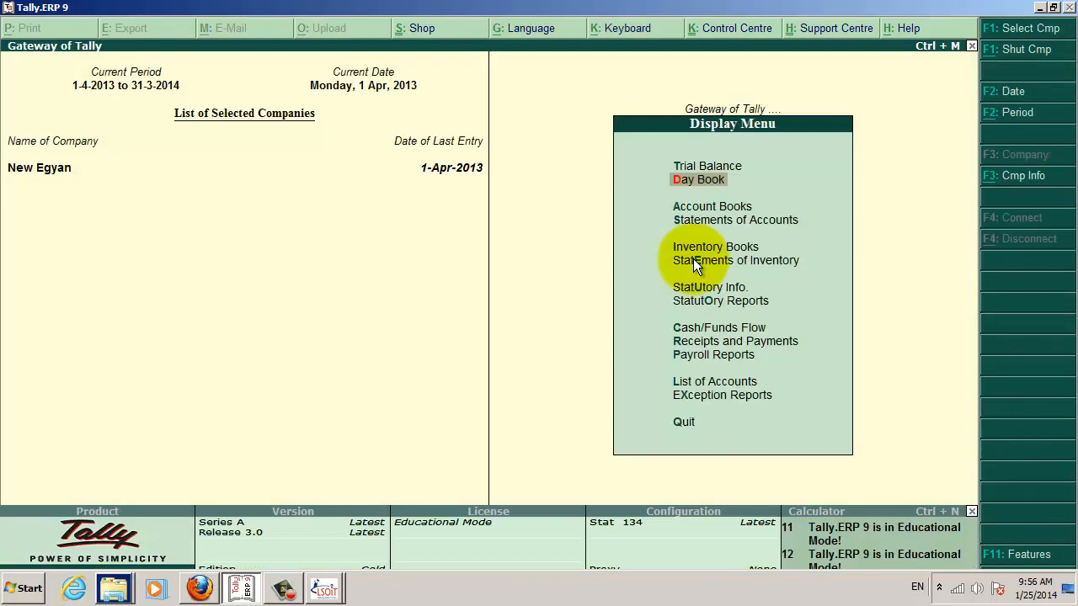